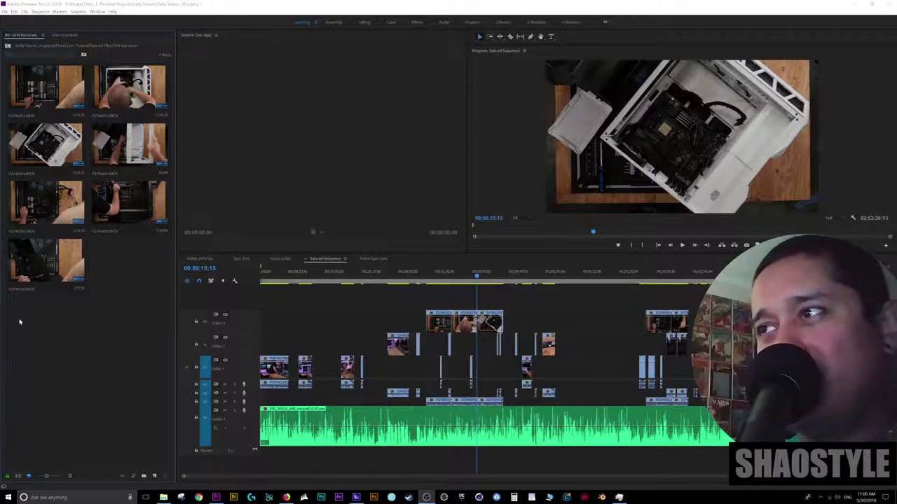
Step: Select Synced Sequence in its bin and examine how its video clips line up with the full-length audio track
{"action": "key", "text": "ctrl+Up"}
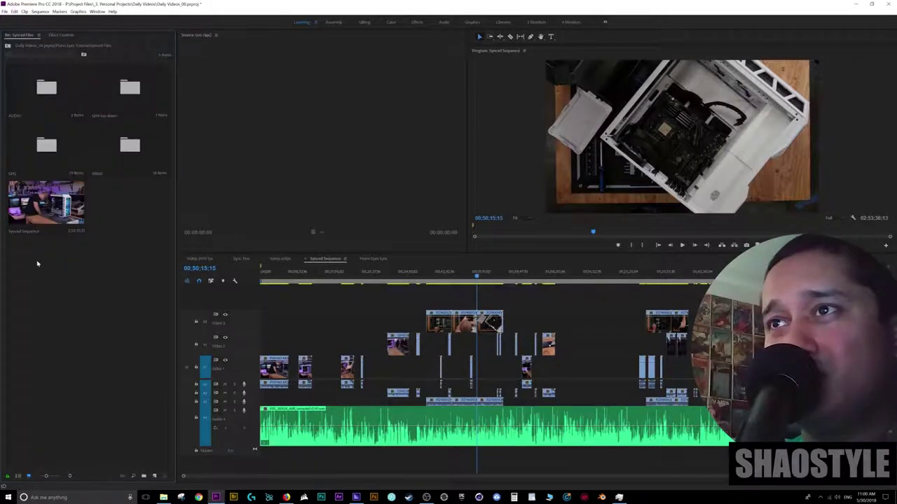
{"action": "left_click", "coordinate": [30, 214]}
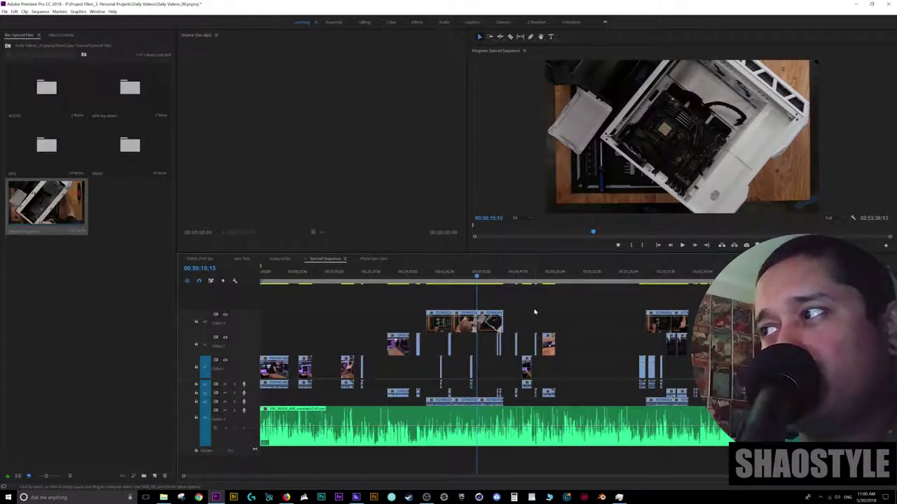
{"action": "key", "text": "minus"}
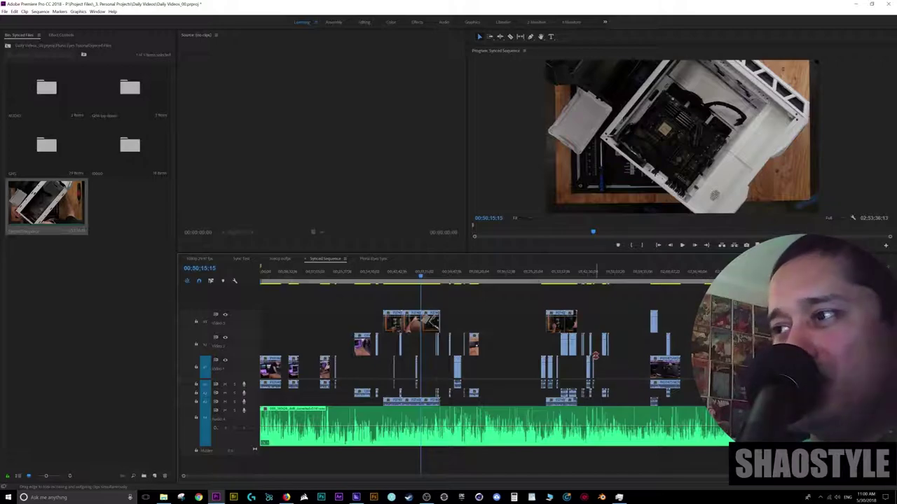
{"action": "key", "text": "grave"}
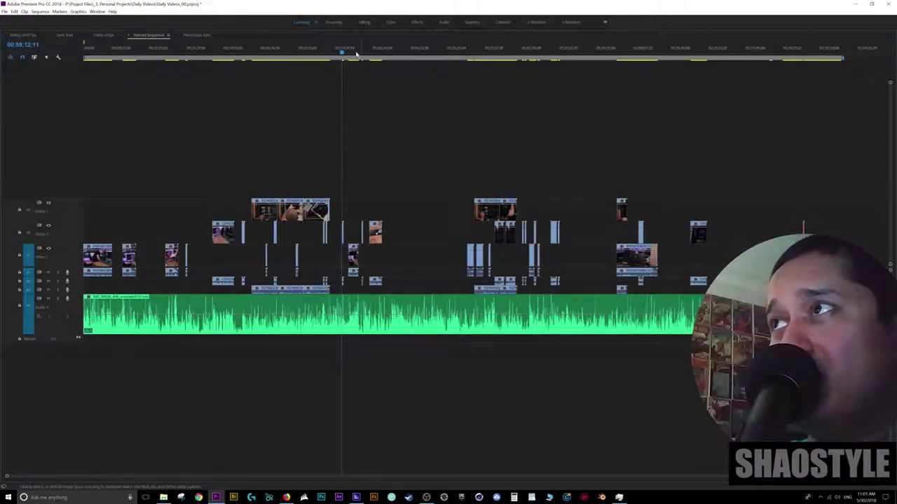
{"action": "left_click_drag", "start_coordinate": [341, 53], "coordinate": [112, 54]}
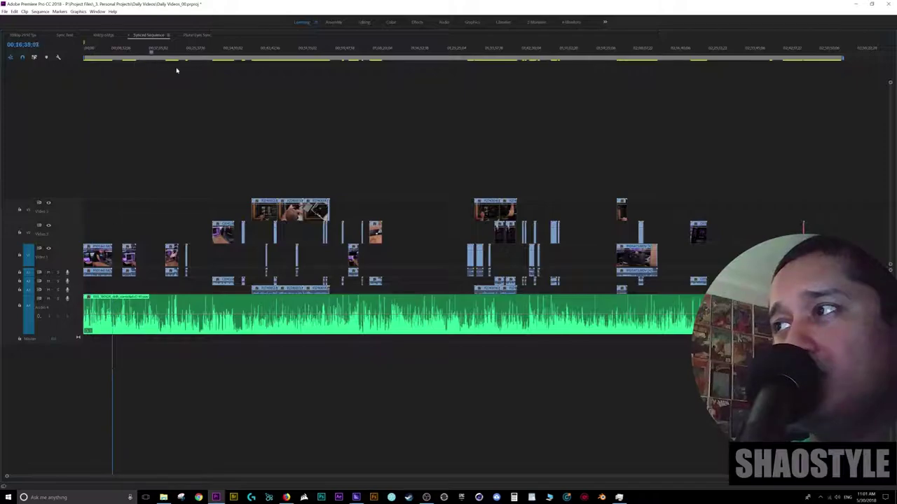
{"action": "left_click_drag", "start_coordinate": [176, 71], "coordinate": [250, 91]}
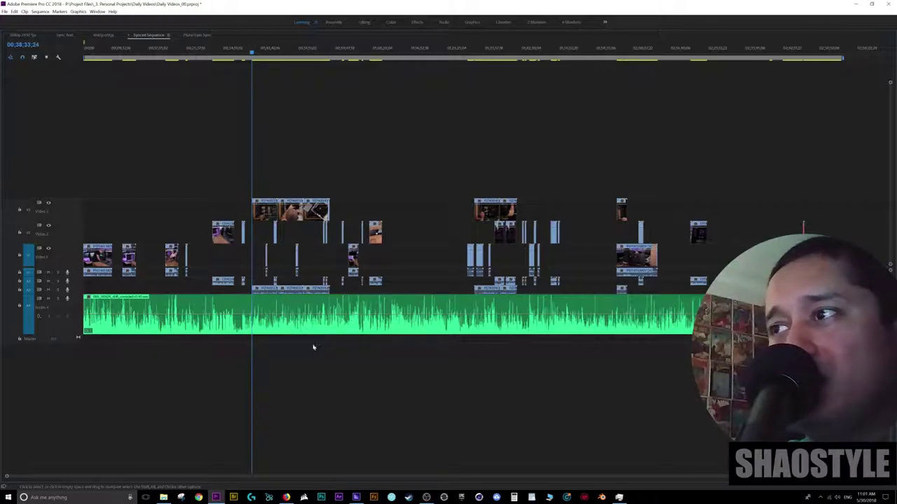
{"action": "left_click", "coordinate": [214, 332]}
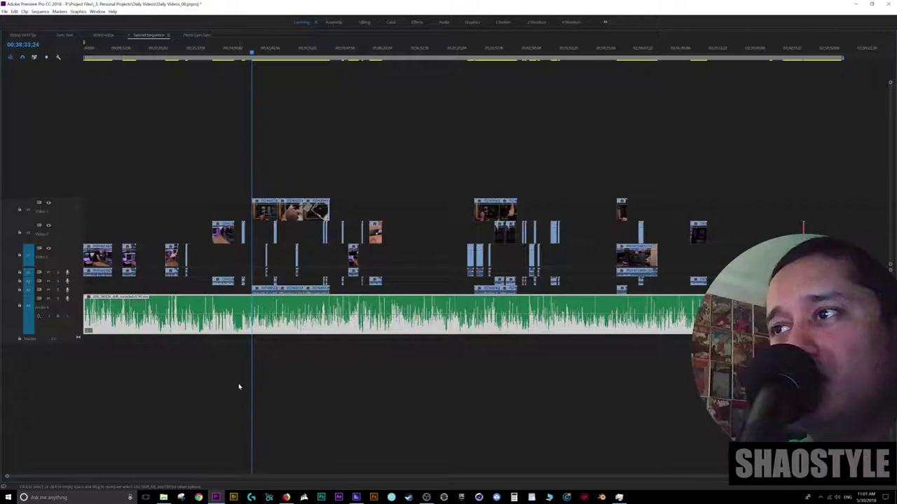
{"action": "key", "text": "="}
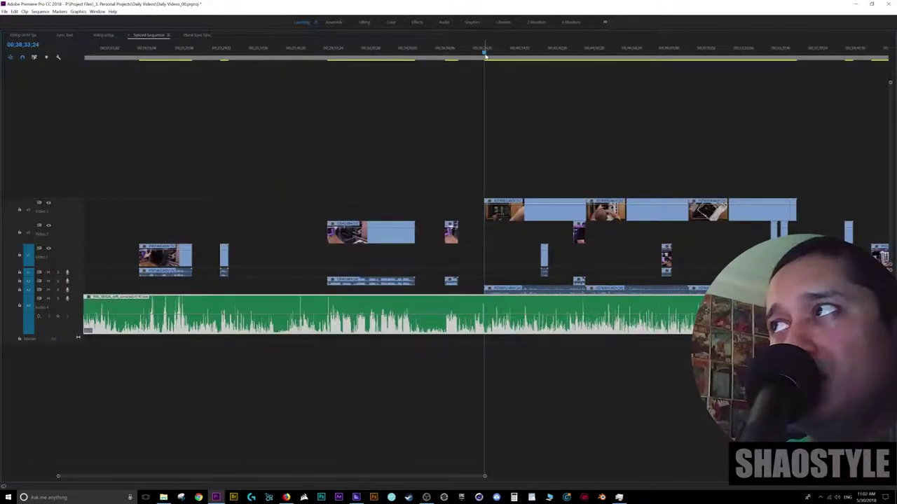
{"action": "left_click_drag", "start_coordinate": [485, 54], "coordinate": [192, 70]}
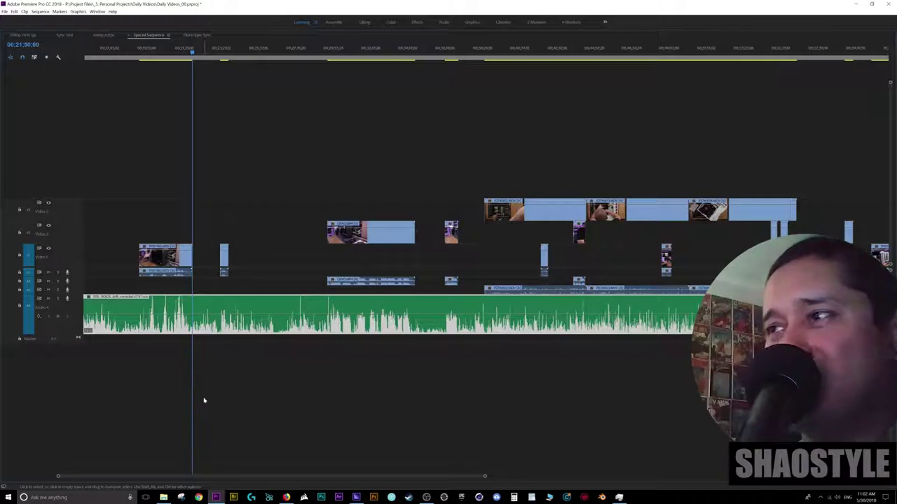
Step: Set the drift-corrected clip in the AUDIO bin to a Stereo channel format, with its source channel feeding both left and right
{"action": "key", "text": "grave"}
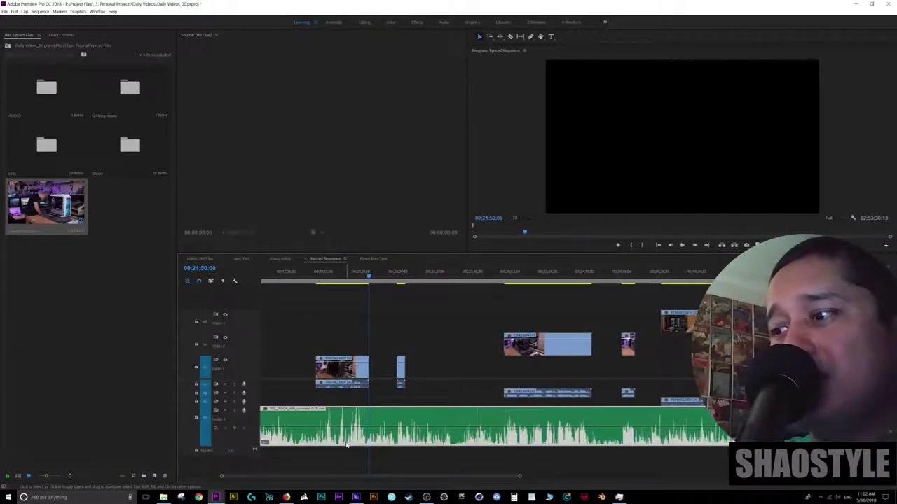
{"action": "double_click", "coordinate": [47, 87]}
{"action": "right_click", "coordinate": [133, 89]}
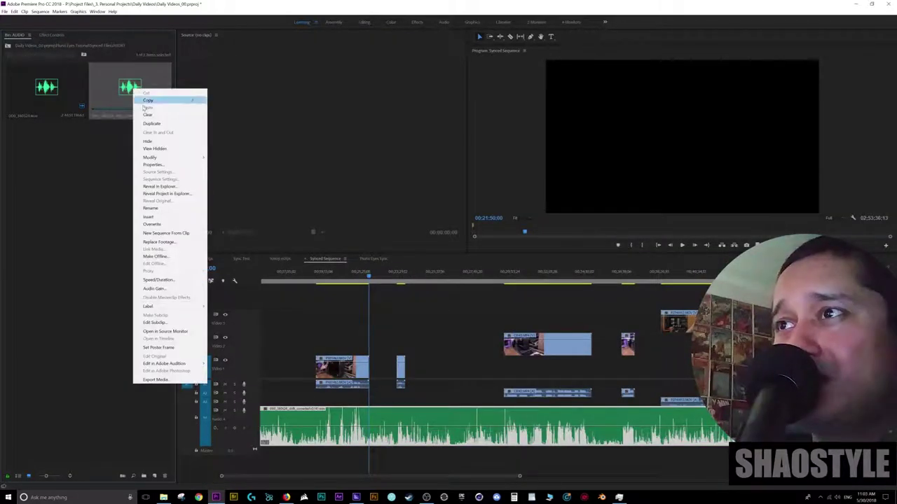
{"action": "mouse_move", "coordinate": [185, 157]}
{"action": "left_click", "coordinate": [240, 158]}
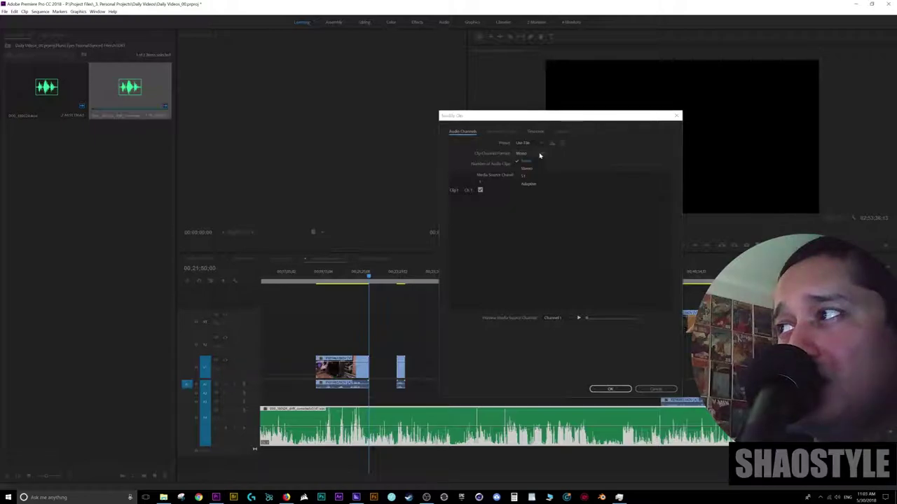
{"action": "left_click", "coordinate": [531, 153]}
{"action": "left_click", "coordinate": [526, 169]}
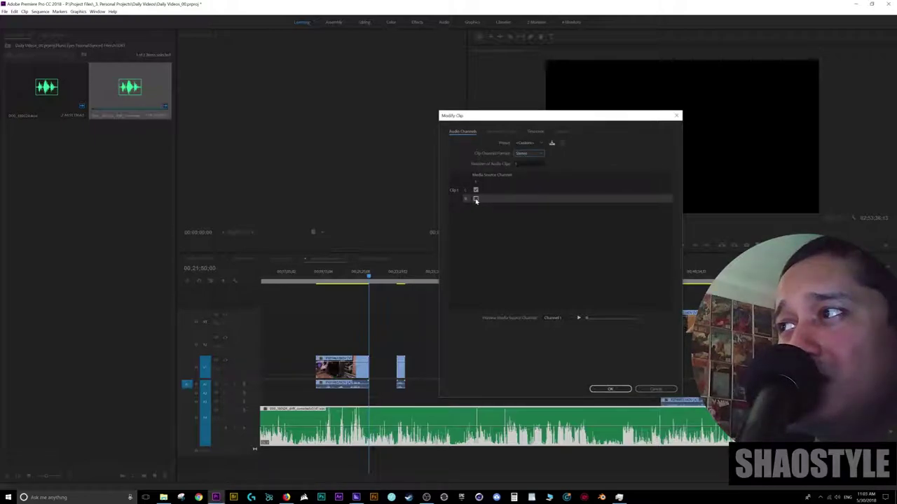
{"action": "left_click", "coordinate": [476, 200]}
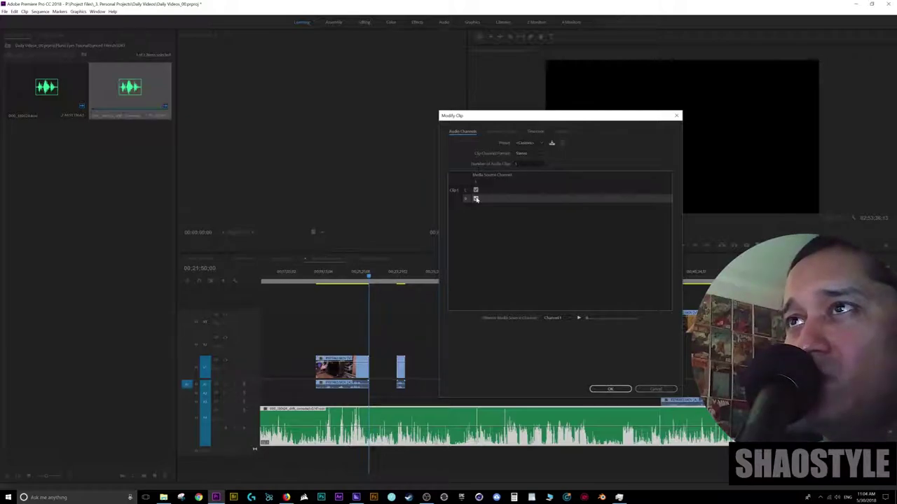
{"action": "key", "text": "Return"}
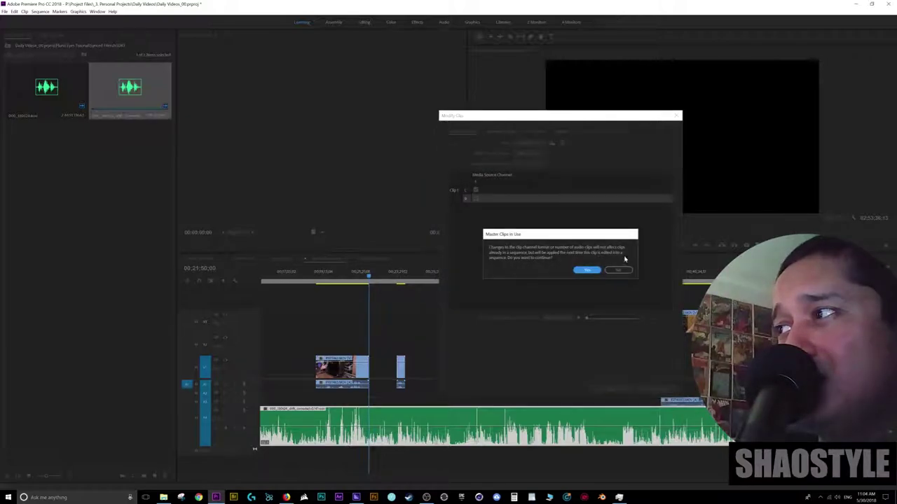
{"action": "left_click", "coordinate": [589, 270]}
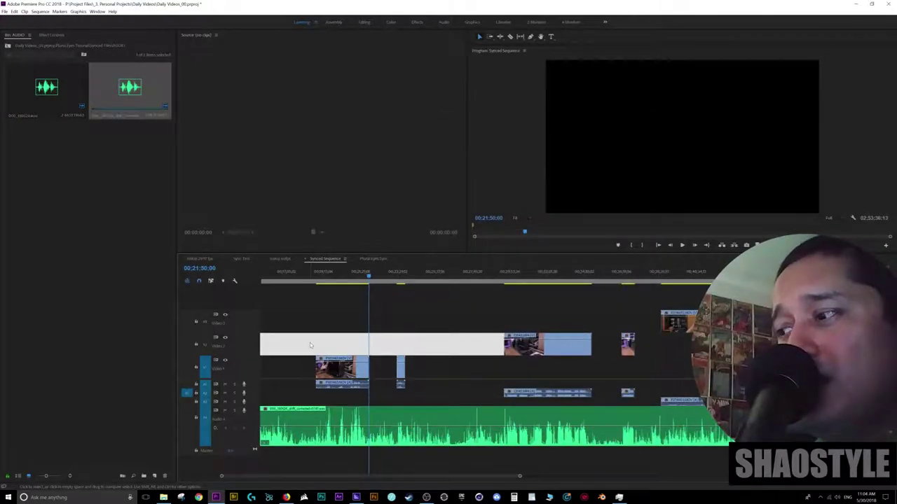
Step: Overwrite the mono audio on Audio 4 with the stereo drift-corrected clip, aligned to the mono clip's start
{"action": "key", "text": "Home"}
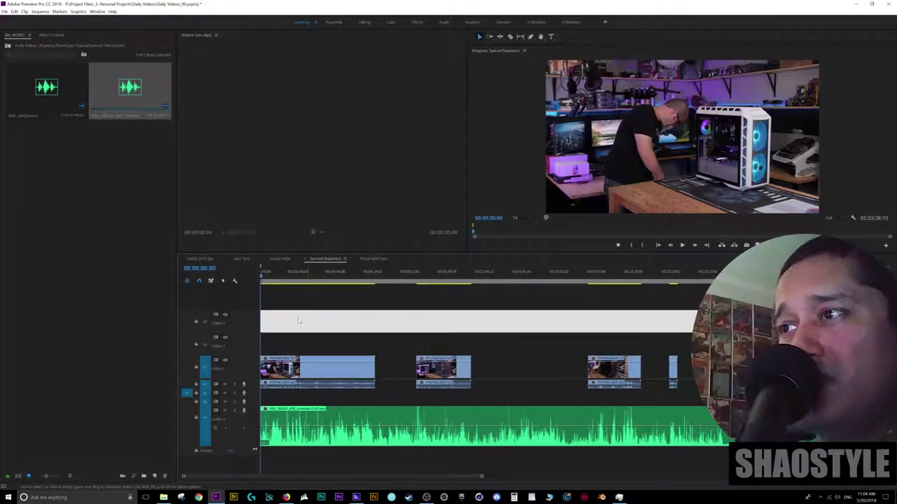
{"action": "key", "text": "equal"}
{"action": "key", "text": "equal"}
{"action": "key", "text": "equal"}
{"action": "key", "text": "equal"}
{"action": "key", "text": "equal"}
{"action": "key", "text": "equal"}
{"action": "key", "text": "equal"}
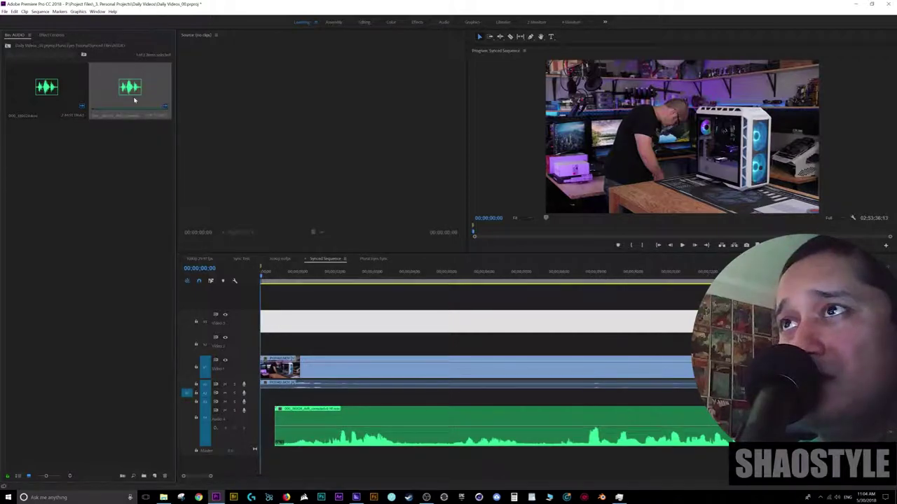
{"action": "double_click", "coordinate": [130, 93]}
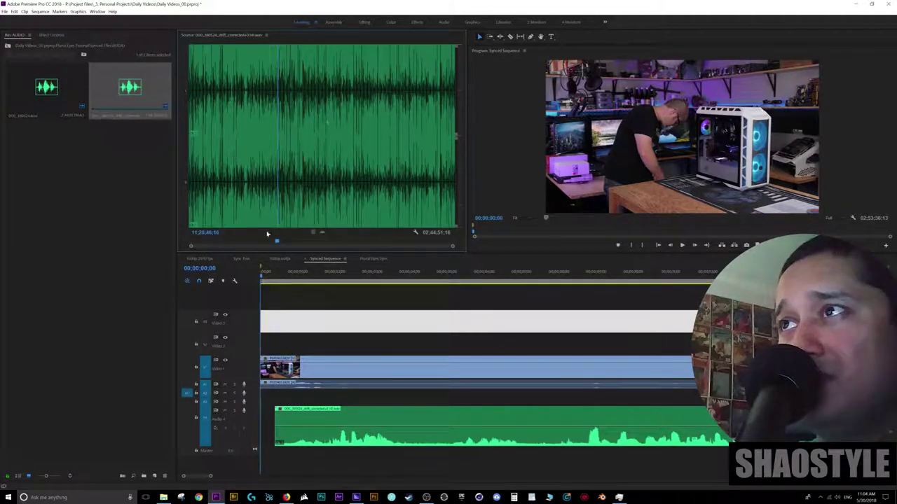
{"action": "mouse_move", "coordinate": [123, 91]}
{"action": "left_mouse_down"}
{"action": "mouse_move", "coordinate": [299, 459]}
{"action": "mouse_move", "coordinate": [280, 431]}
{"action": "left_mouse_up"}
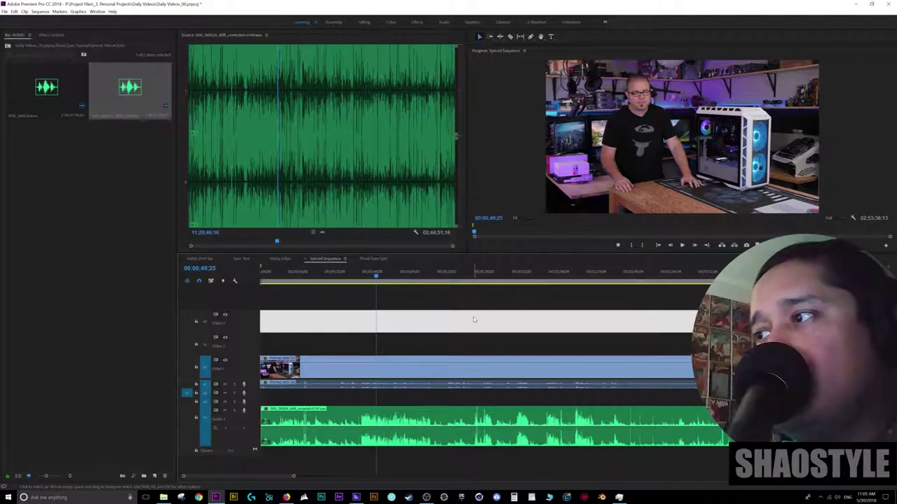
{"action": "key", "text": "minus"}
{"action": "key", "text": "minus"}
{"action": "key", "text": "minus"}
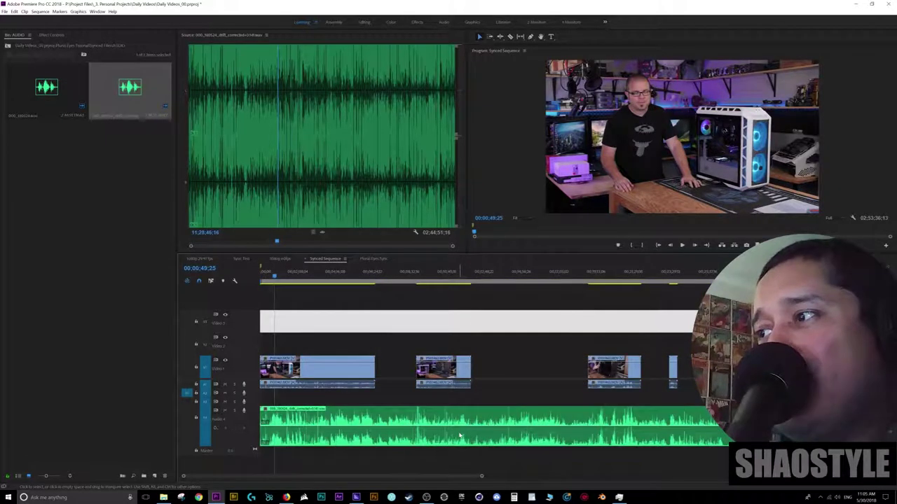
{"action": "key", "text": "minus"}
{"action": "key", "text": "minus"}
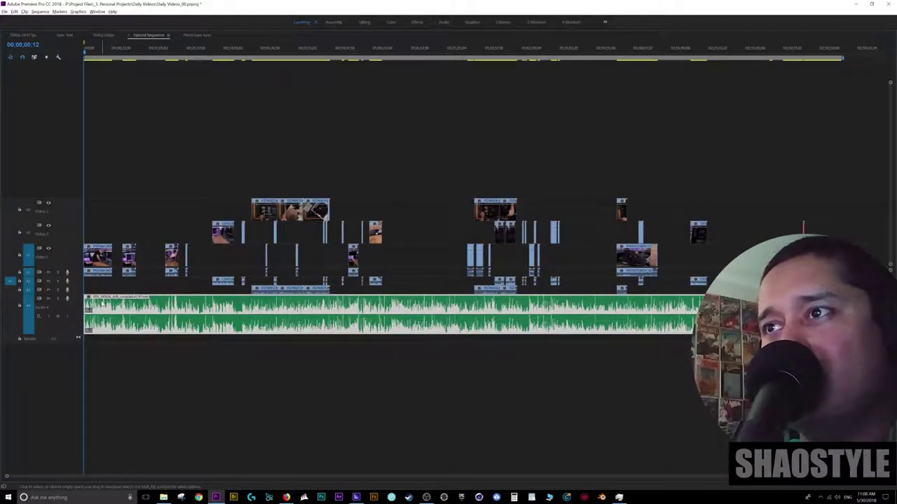
Step: Look up the shortcut for Nudge Clip Selection Up in the keyboard shortcut settings
{"action": "key", "text": "ctrl+alt+k"}
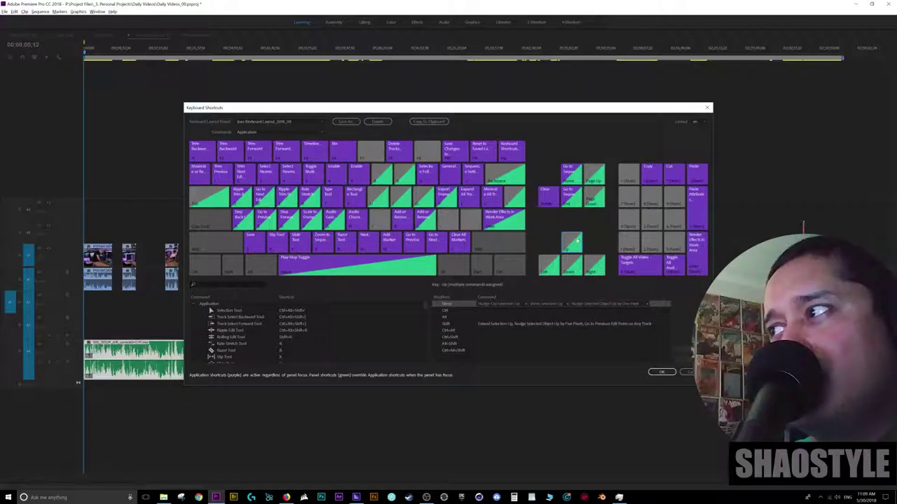
{"action": "mouse_move", "coordinate": [576, 240]}
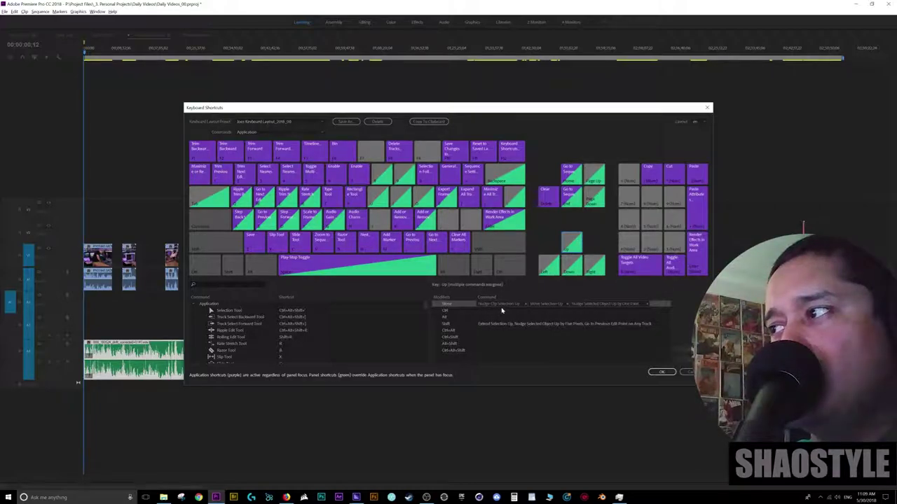
{"action": "left_click", "coordinate": [688, 372]}
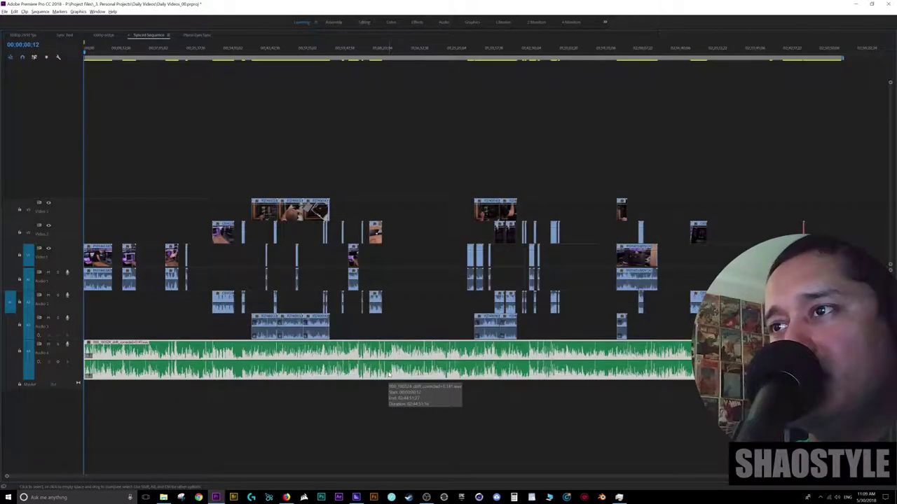
Step: Nudge the stereo audio clip up three tracks to Audio 1, overwriting the camera audio
{"action": "key", "text": "alt+Up"}
{"action": "key", "text": "alt+Up"}
{"action": "key", "text": "alt+Up"}
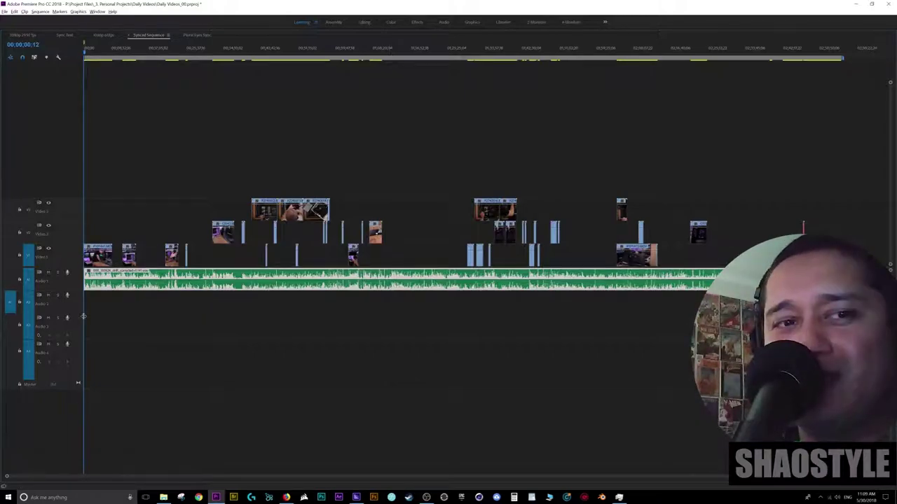
Step: Split the first video clip on Video 1 at 00;00;00;12, where the stereo audio clip starts
{"action": "key", "text": "backslash"}
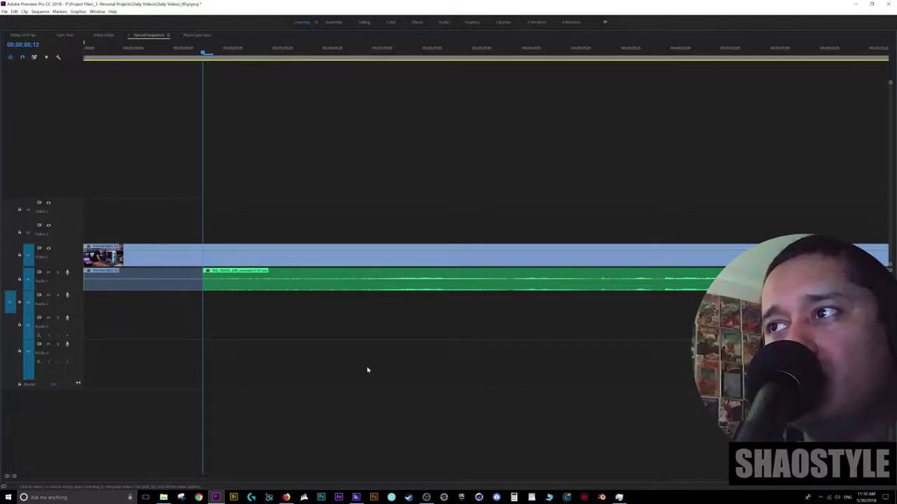
{"action": "left_click", "coordinate": [240, 289]}
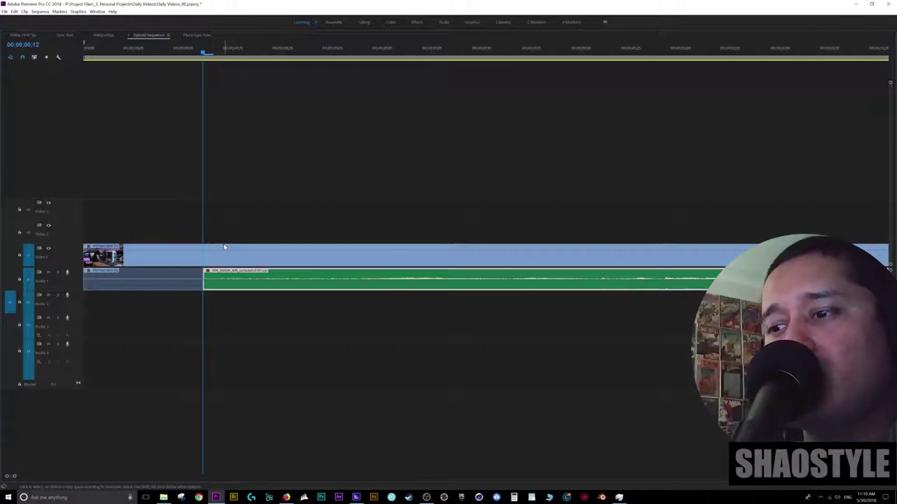
{"action": "key", "text": "c"}
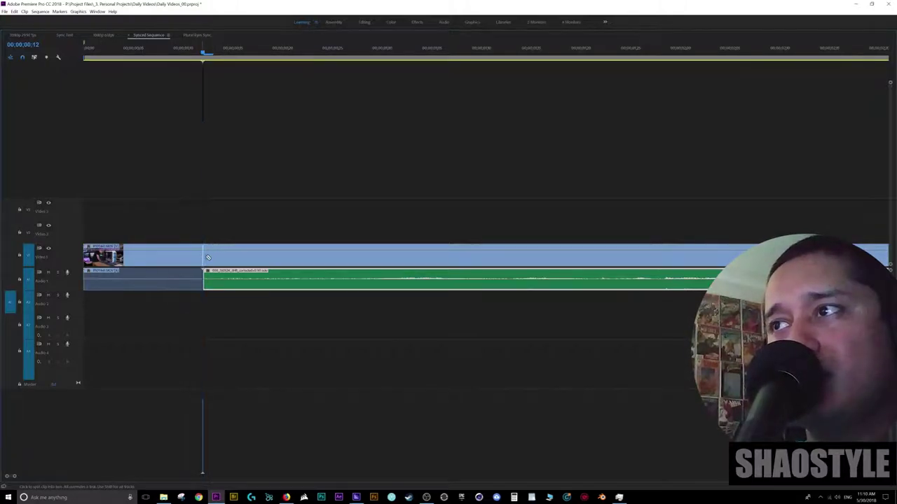
{"action": "left_click", "coordinate": [202, 259]}
{"action": "key", "text": "v"}
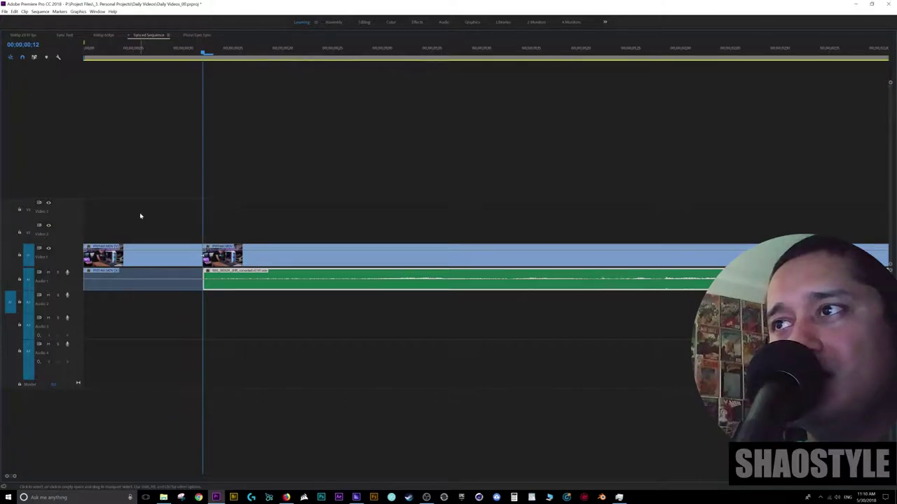
Step: Delete the video and camera audio pieces before the cut and close the gap at the sequence start
{"action": "left_click_drag", "start_coordinate": [138, 214], "coordinate": [138, 334]}
{"action": "key", "text": "Delete"}
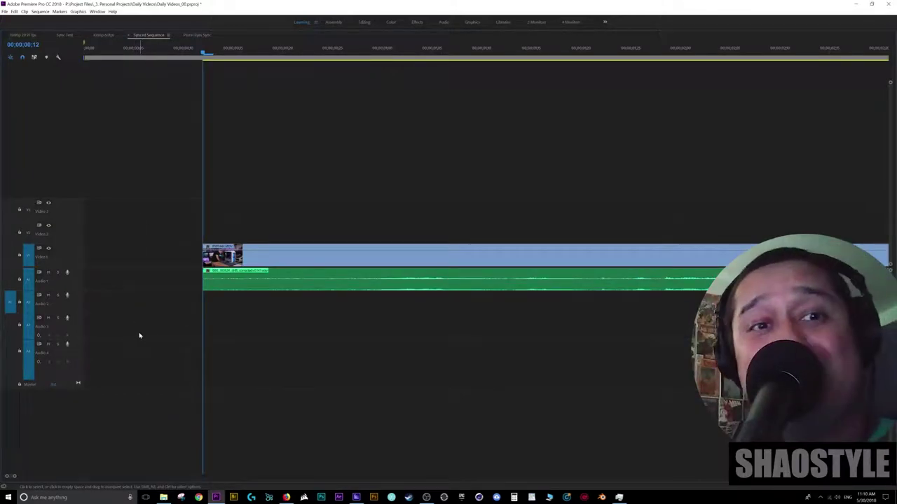
{"action": "left_click", "coordinate": [191, 284]}
{"action": "key", "text": "Delete"}
Step: Jump through the sequence's edit points and check the shortcuts assigned to Go to Next and Previous Edit Point
{"action": "key", "text": "minus"}
{"action": "key", "text": "minus"}
{"action": "key", "text": "minus"}
{"action": "key", "text": "minus"}
{"action": "key", "text": "minus"}
{"action": "key", "text": "minus"}
{"action": "key", "text": "minus"}
{"action": "key", "text": "minus"}
{"action": "key", "text": "minus"}
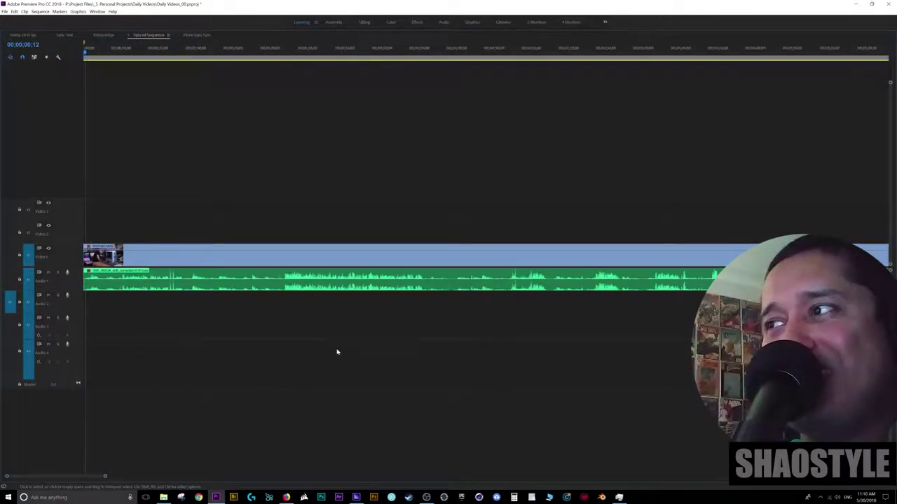
{"action": "key", "text": "Down"}
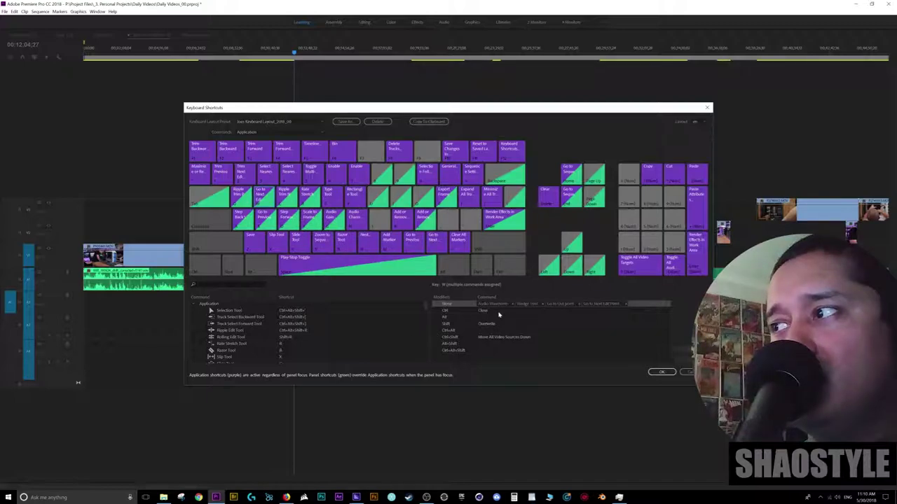
{"action": "left_click", "coordinate": [263, 220]}
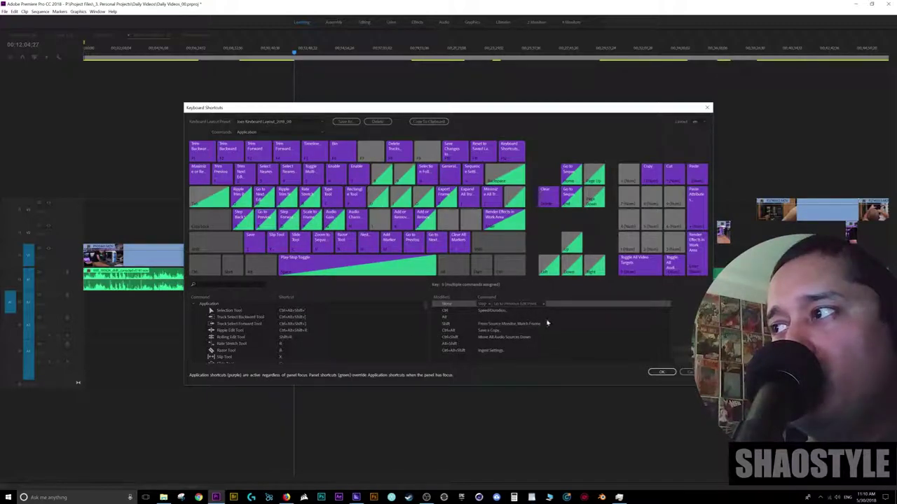
{"action": "left_click", "coordinate": [666, 373]}
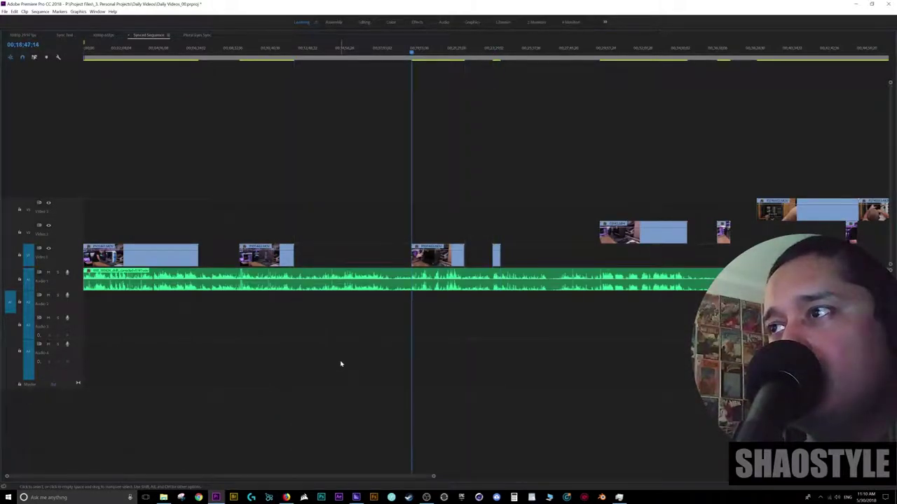
Step: Jump back and forth through the Video 1 edit points and check the shortcuts assigned to Add Edit and Add Edit to All Tracks
{"action": "key", "text": "Up"}
{"action": "key", "text": "Up"}
{"action": "key", "text": "Up"}
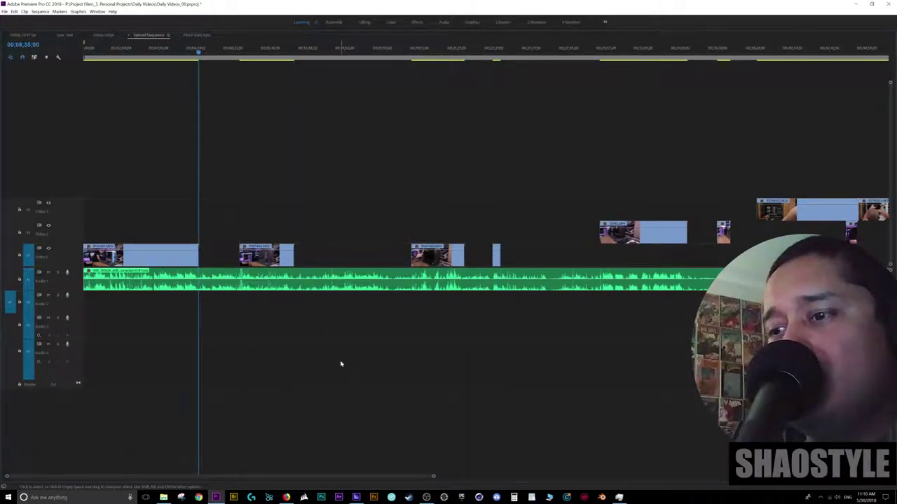
{"action": "key", "text": "Down"}
{"action": "key", "text": "Down"}
{"action": "key", "text": "Down"}
{"action": "key", "text": "Down"}
{"action": "key", "text": "Up"}
{"action": "key", "text": "Up"}
{"action": "key", "text": "Up"}
{"action": "key", "text": "Up"}
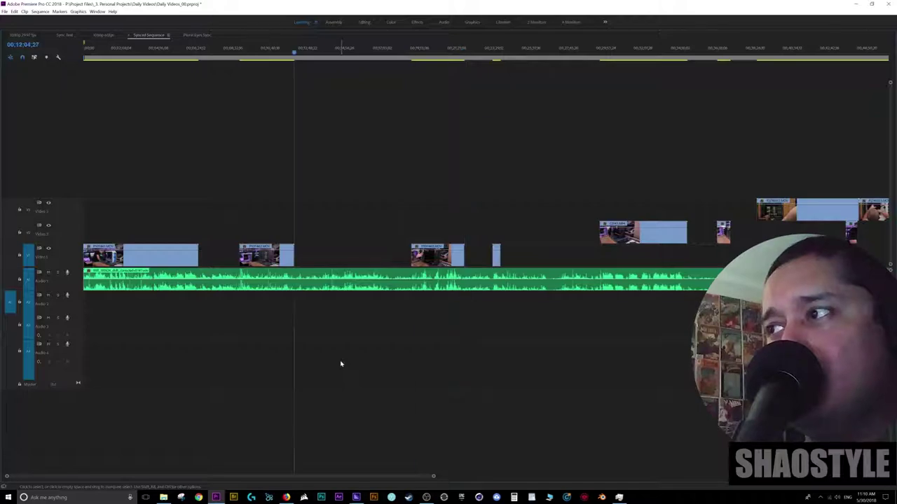
{"action": "key", "text": "Down"}
{"action": "key", "text": "Down"}
{"action": "key", "text": "Down"}
{"action": "key", "text": "Down"}
{"action": "key", "text": "Up"}
{"action": "key", "text": "Up"}
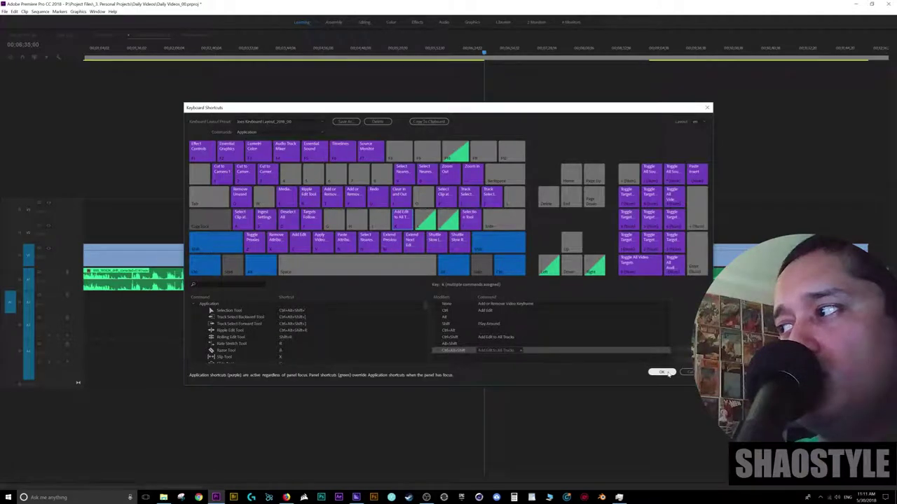
{"action": "left_click", "coordinate": [660, 372]}
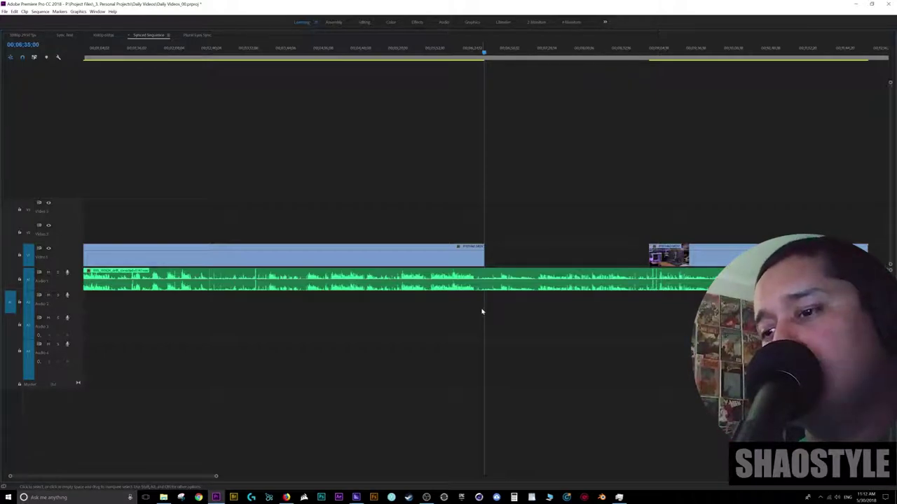
Step: Split the stereo audio at 00;06;35;00, where the first video clip ends, and increase the heights of Audio 1 and Video 1
{"action": "key", "text": "ctrl+k"}
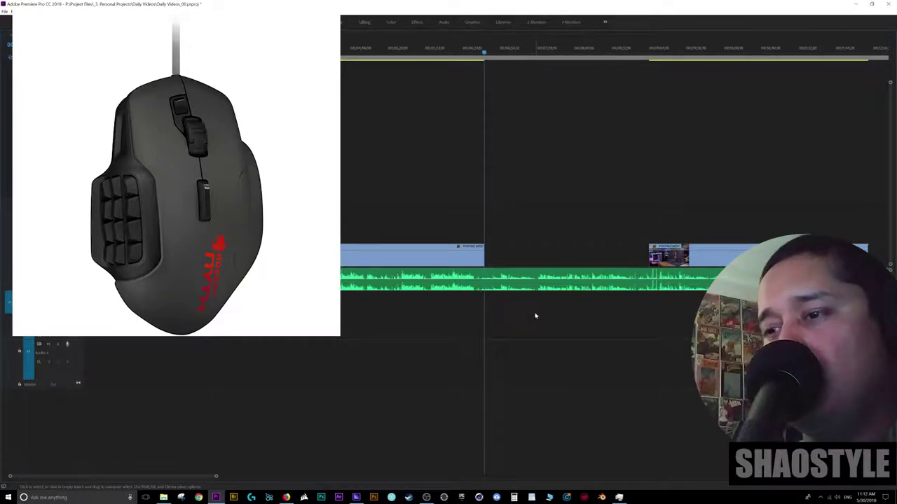
{"action": "key", "text": "ctrl+k"}
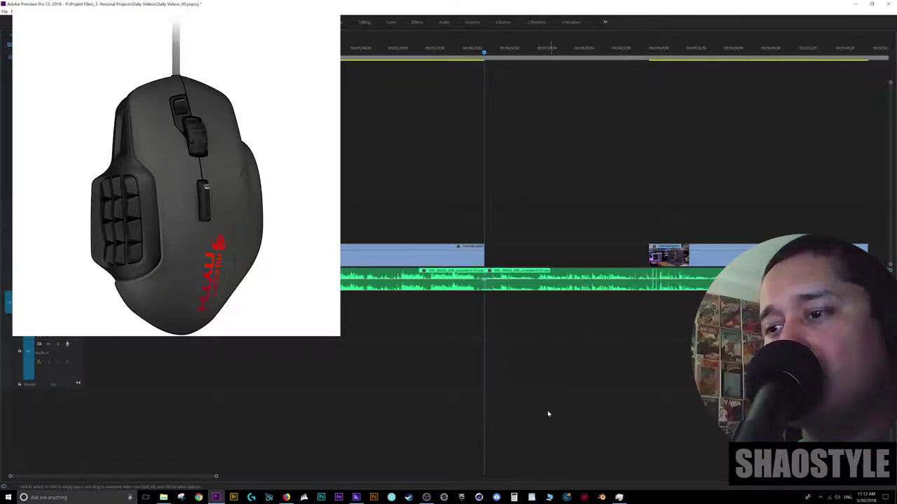
{"action": "scroll", "coordinate": [70, 288], "scroll_direction": "up", "scroll_amount": 3}
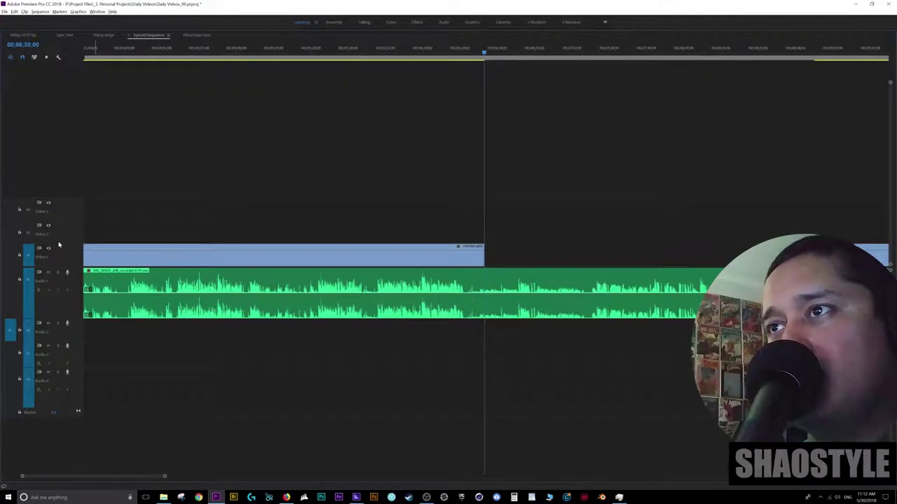
{"action": "scroll", "coordinate": [58, 252], "scroll_direction": "up", "scroll_amount": 2}
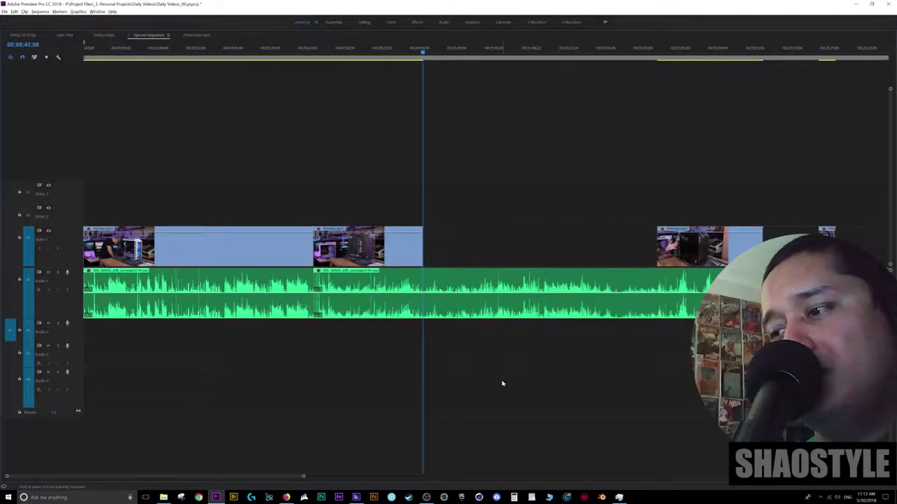
Step: Split the stereo audio at both ends of the video gap, at 00;09;43;06 and 00;16;25;23
{"action": "key", "text": "ctrl+k"}
{"action": "key", "text": "Down"}
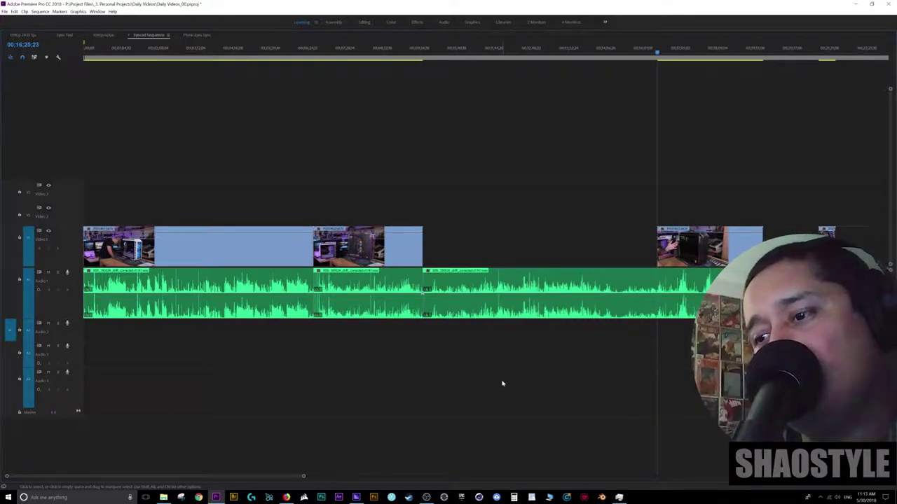
{"action": "key", "text": "ctrl+k"}
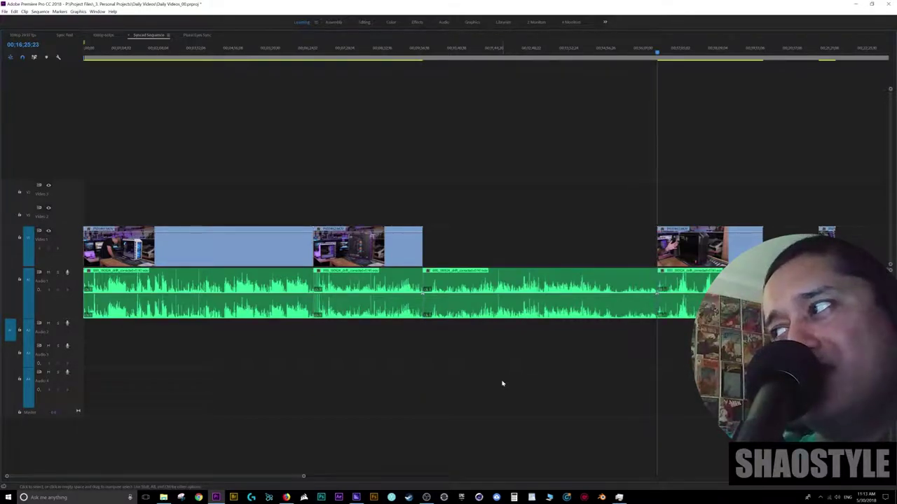
Step: Ripple delete the stereo audio piece under the video gap that starts at 00;09;43;06
{"action": "key", "text": "Up"}
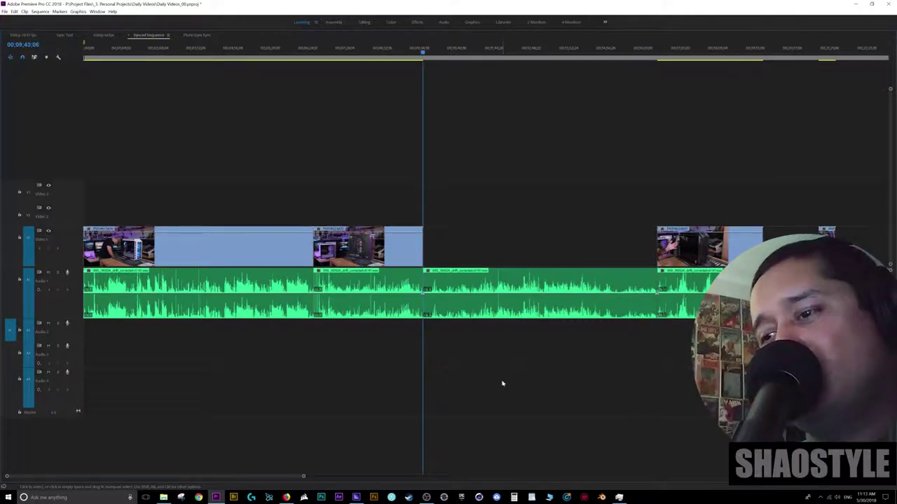
{"action": "key", "text": "d"}
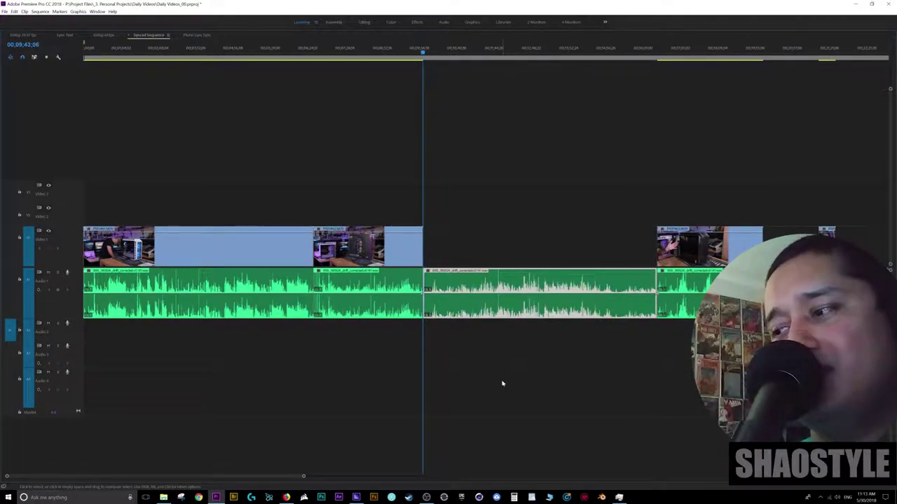
{"action": "key", "text": "shift+Delete"}
{"action": "key", "text": "Down"}
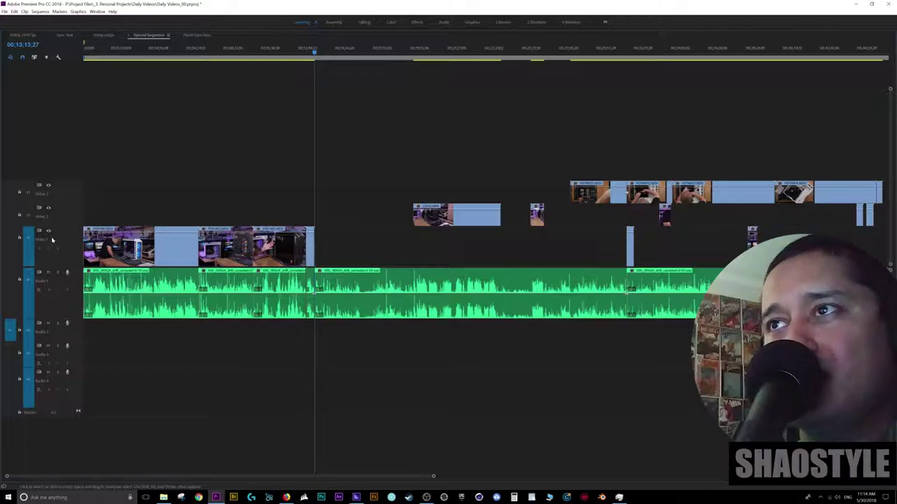
Step: Try jumping to the next edit point from 00;13;13;27 with Video 1 as the only targeted video track
{"action": "left_click", "coordinate": [28, 216]}
{"action": "left_click", "coordinate": [29, 196]}
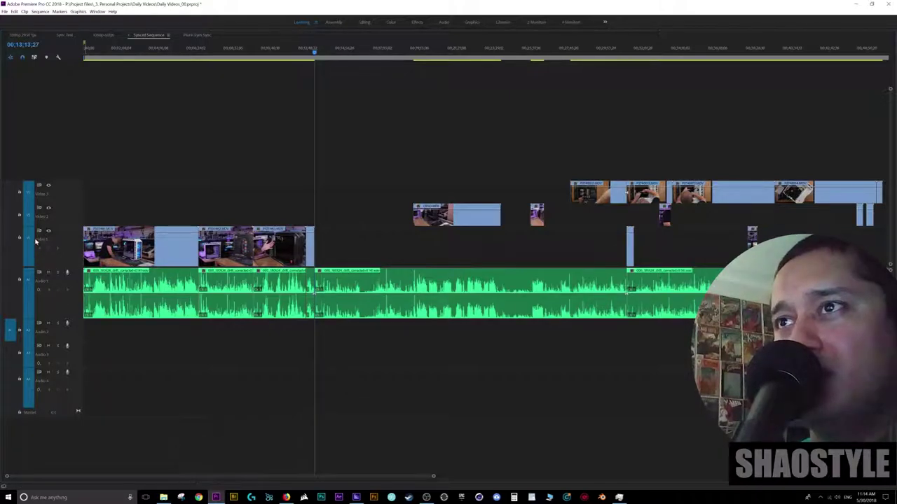
{"action": "left_click", "coordinate": [31, 191]}
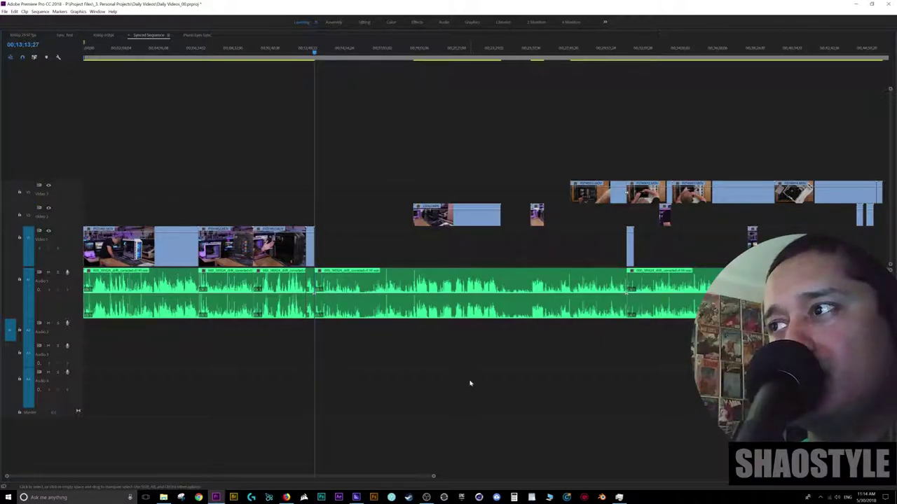
{"action": "key", "text": "Down"}
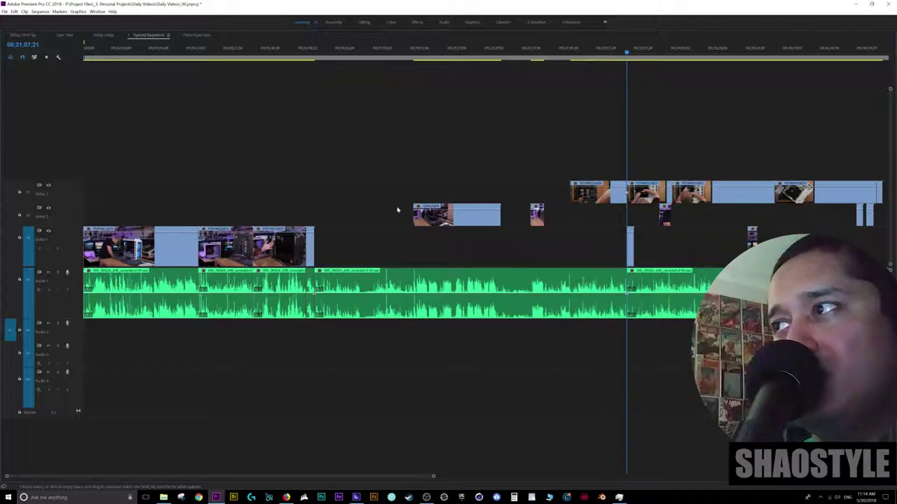
Step: Target Video 2 and Video 3 and step through the edit points of their clips, returning to 00;13;13;27
{"action": "left_click", "coordinate": [28, 213]}
{"action": "left_click", "coordinate": [28, 199]}
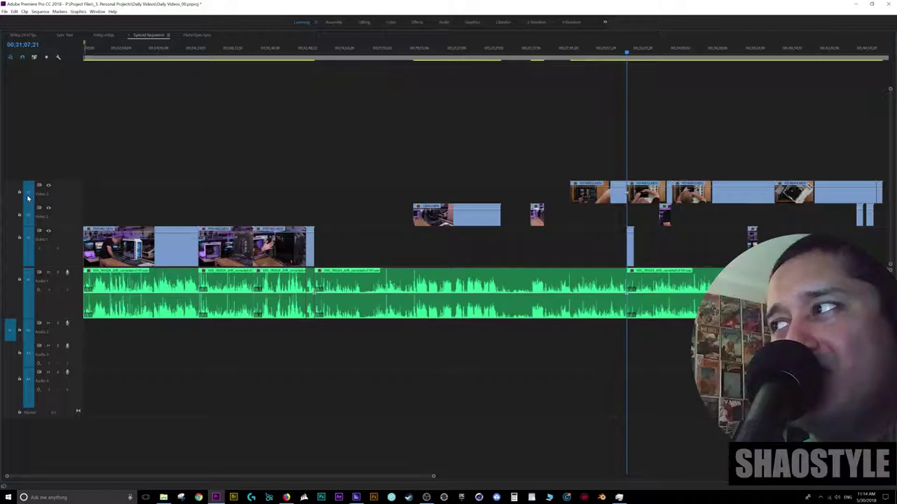
{"action": "key", "text": "Up"}
{"action": "key", "text": "Up"}
{"action": "key", "text": "Up"}
{"action": "key", "text": "Up"}
{"action": "key", "text": "Up"}
{"action": "key", "text": "Down"}
{"action": "key", "text": "Down"}
{"action": "key", "text": "Down"}
{"action": "key", "text": "Up"}
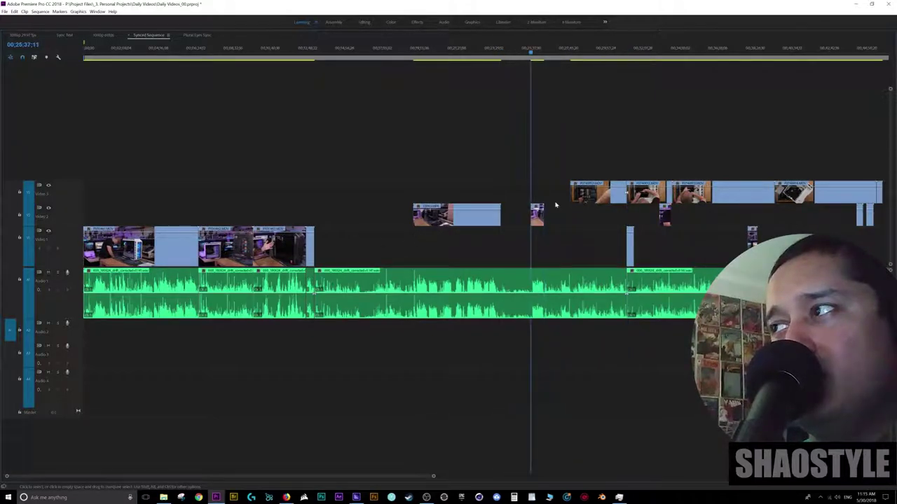
{"action": "key", "text": "Up"}
{"action": "key", "text": "Up"}
{"action": "key", "text": "Down"}
{"action": "key", "text": "Down"}
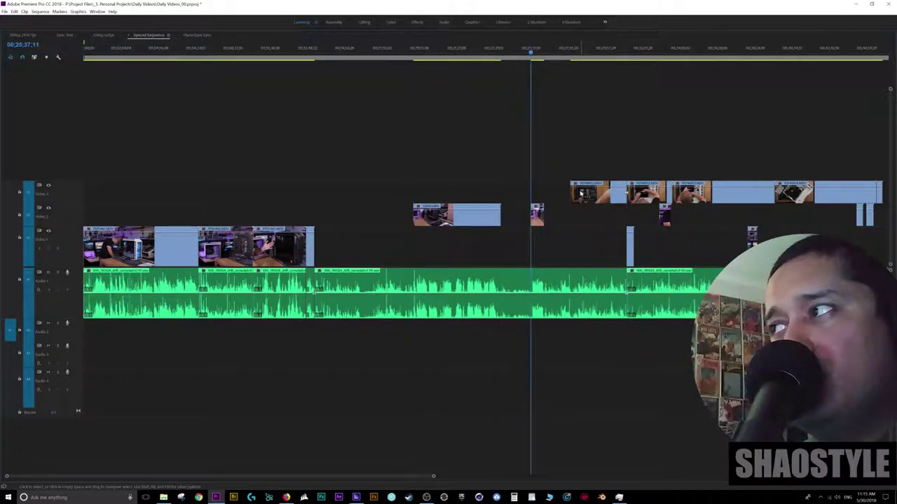
{"action": "key", "text": "Up"}
{"action": "key", "text": "Up"}
{"action": "key", "text": "Up"}
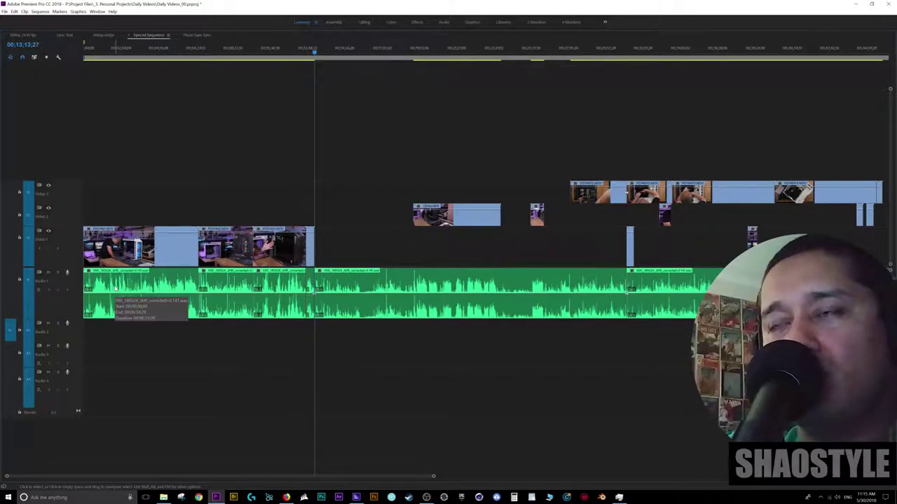
Step: Ripple trim the next edit to the playhead at 00;13;13;27, 00;18;14;22 and 00;19;00;24 to remove the gaps there
{"action": "key", "text": "w"}
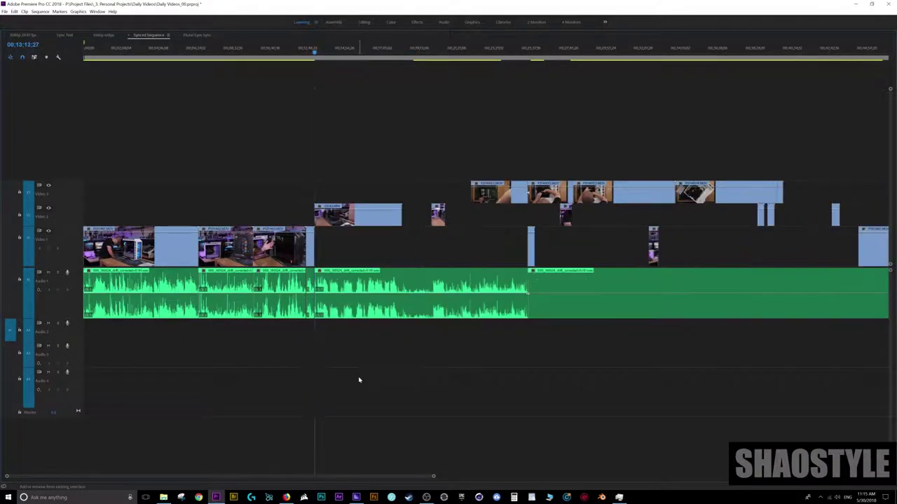
{"action": "key", "text": "Down"}
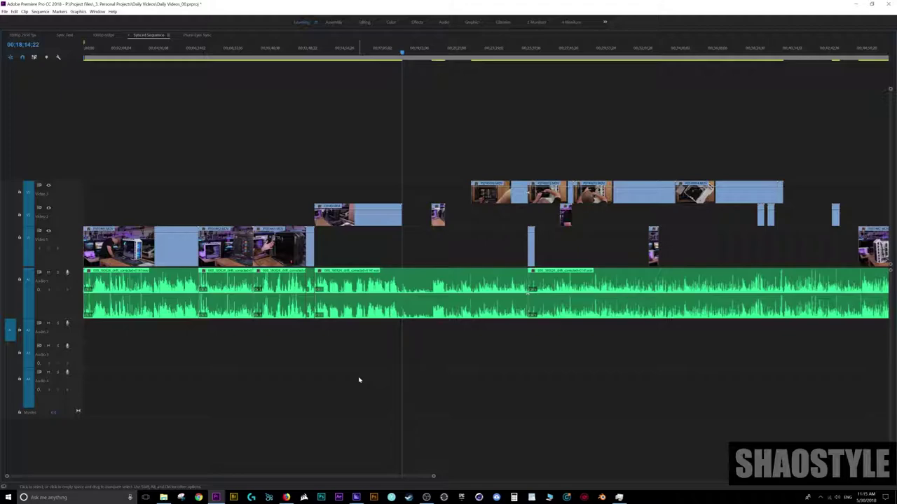
{"action": "key", "text": "w"}
{"action": "key", "text": "Down"}
{"action": "key", "text": "w"}
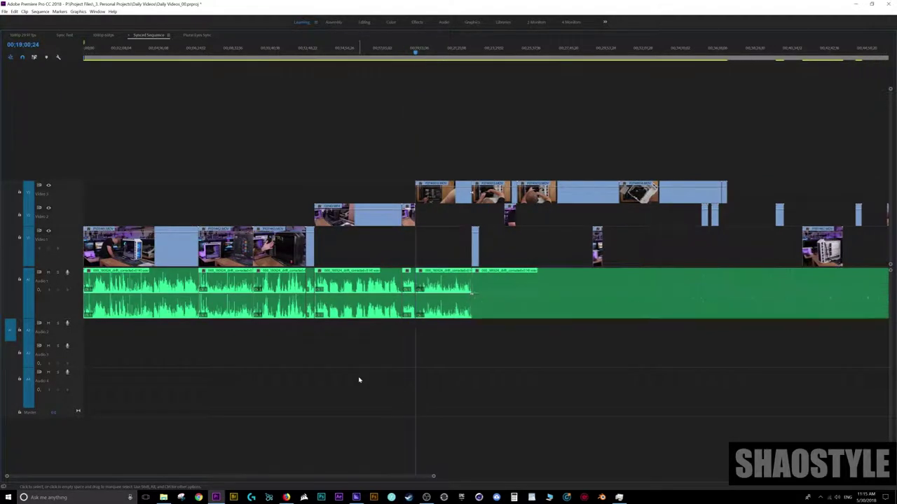
Step: Advance to the end of the Video 3 clips at 00;36;53;10 and ripple trim away the gap before the following Video 2 clip
{"action": "key", "text": "Down"}
{"action": "key", "text": "Down"}
{"action": "key", "text": "Down"}
{"action": "key", "text": "Down"}
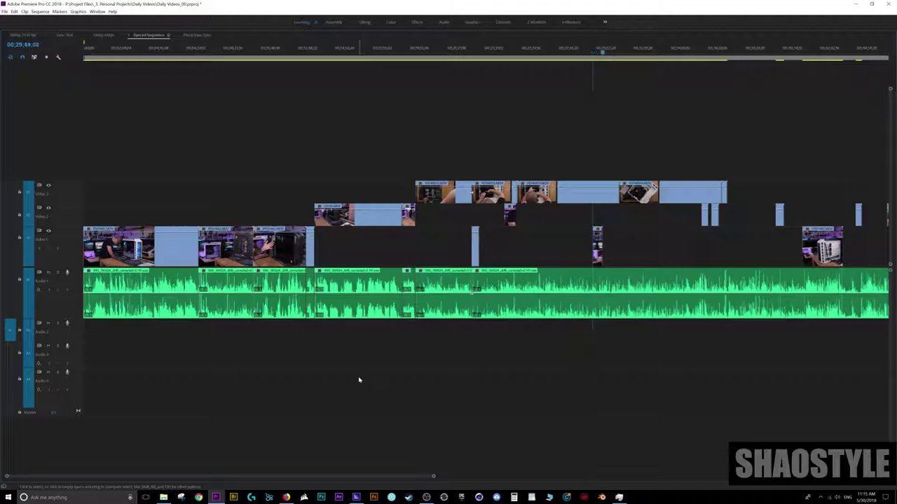
{"action": "key", "text": "Down"}
{"action": "key", "text": "Down"}
{"action": "key", "text": "Down"}
{"action": "key", "text": "Down"}
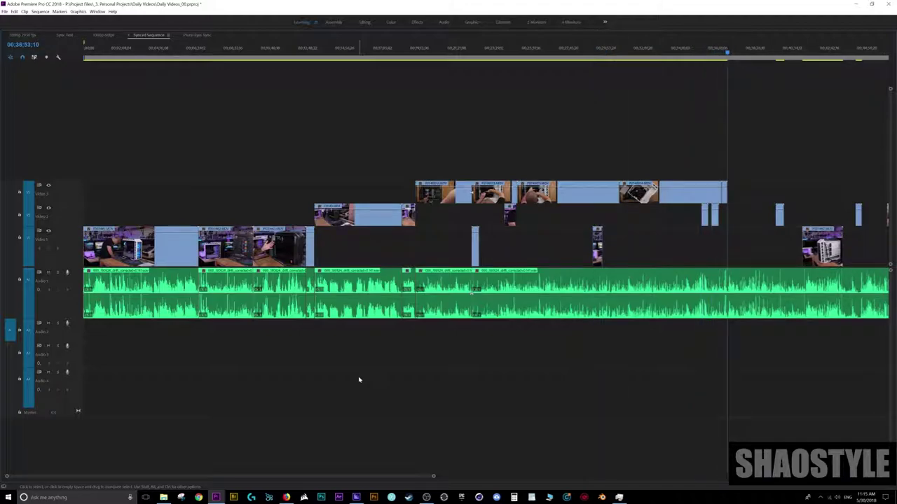
{"action": "key", "text": "w"}
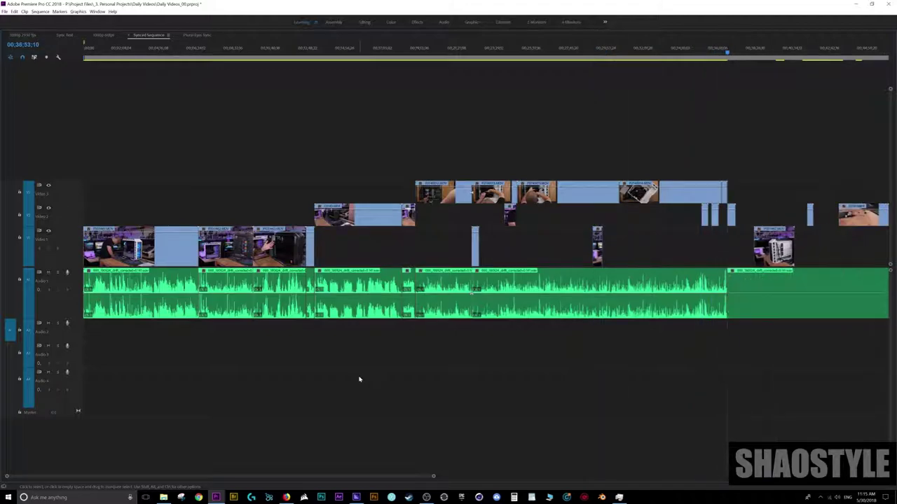
Step: Ripple trim away the gap after the short Video 2 clip and the gap after the Video 1 clip ending at 00;39;41;16
{"action": "key", "text": "Down"}
{"action": "key", "text": "w"}
{"action": "key", "text": "Down"}
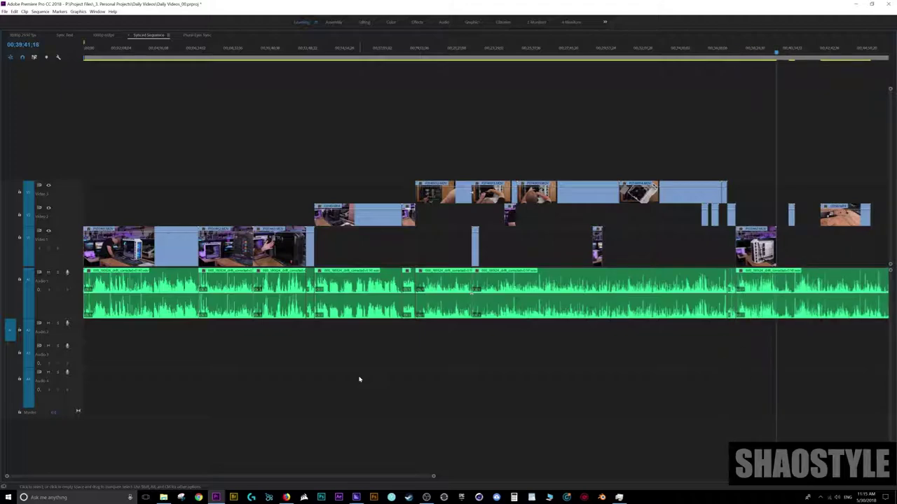
{"action": "key", "text": "w"}
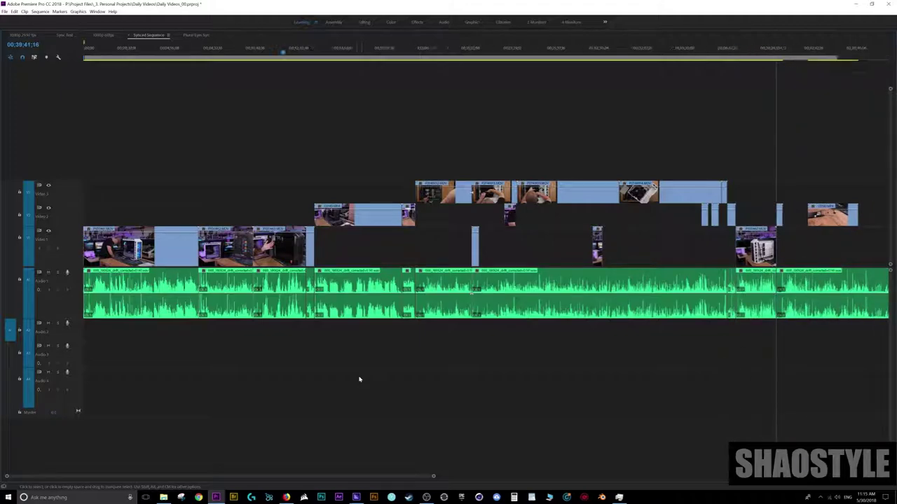
Step: Fit the whole sequence in view and ripple trim away the gaps starting at 00;40;03;01 and 00;42;55;20
{"action": "key", "text": "backslash"}
{"action": "key", "text": "Down"}
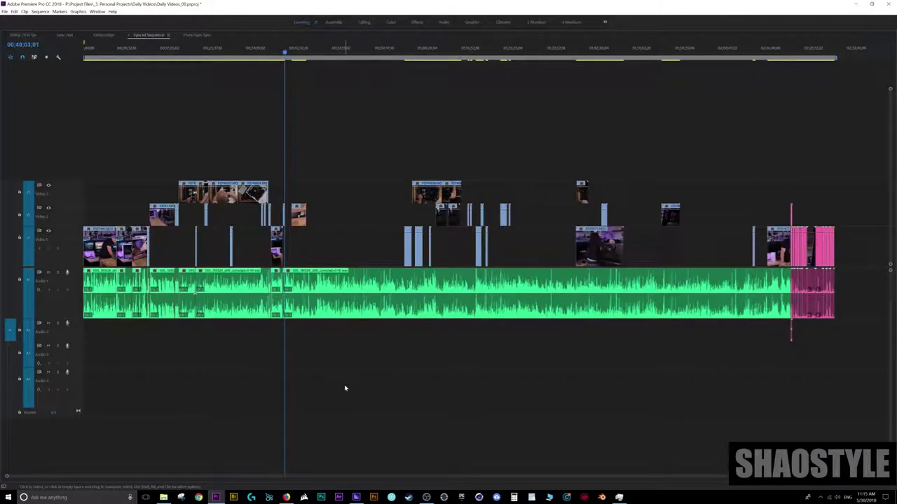
{"action": "key", "text": "w"}
{"action": "key", "text": "Down"}
{"action": "key", "text": "Down"}
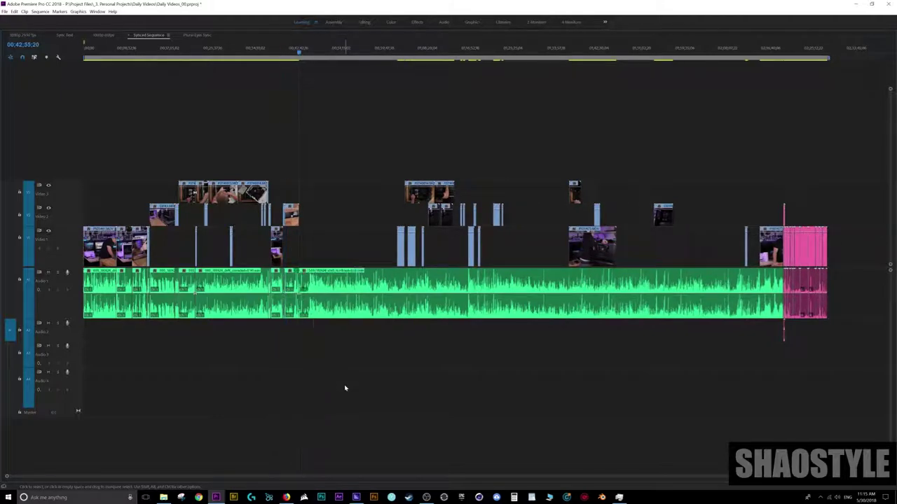
{"action": "key", "text": "w"}
Step: Ripple trim away the gap after the second group of Video 3 clips and the gap between the short Video 2 clips that follow
{"action": "key", "text": "Down"}
{"action": "key", "text": "Down"}
{"action": "key", "text": "Down"}
{"action": "key", "text": "Down"}
{"action": "key", "text": "Down"}
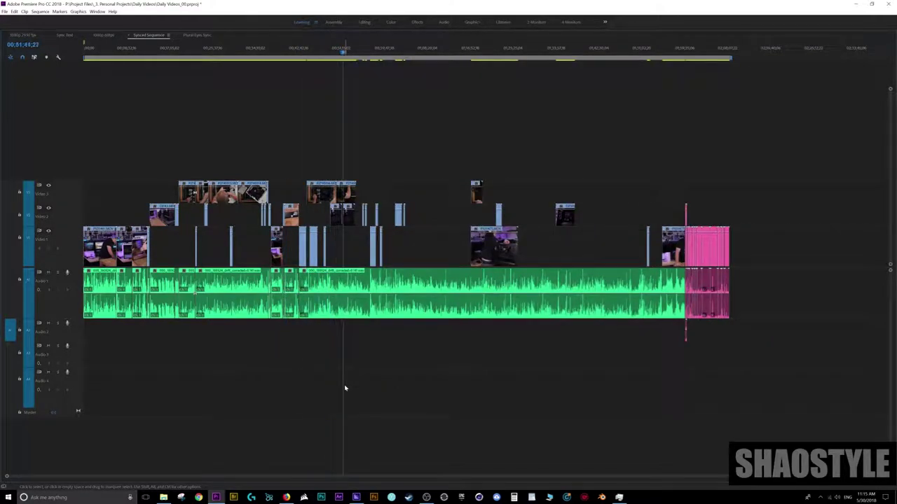
{"action": "key", "text": "Down"}
{"action": "key", "text": "q"}
{"action": "key", "text": "="}
{"action": "key", "text": "Down"}
{"action": "key", "text": "w"}
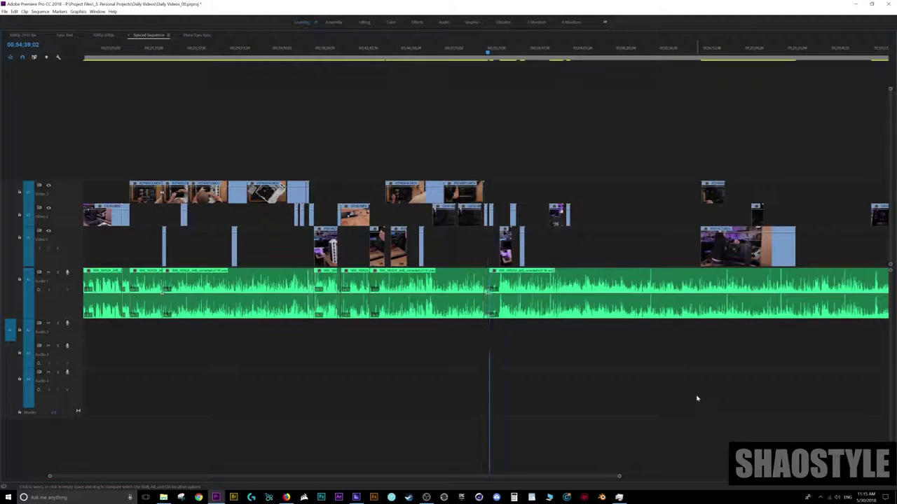
Step: Remove the two small gaps in front of the next Video 1 clips, between 00;54;39;02 and 00;57;10;11
{"action": "key", "text": "Down"}
{"action": "key", "text": "w"}
{"action": "key", "text": "Down"}
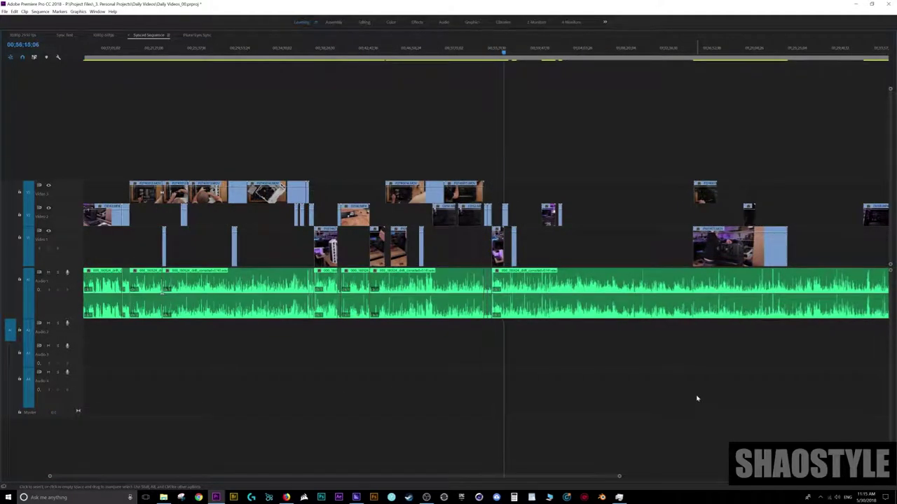
{"action": "key", "text": "Down"}
{"action": "key", "text": "w"}
Step: Ripple trim away the gap starting at 00;57;10;11 and the small gap between the following Video 2 clips, stopping at 00;58;56;13
{"action": "key", "text": "Down"}
{"action": "key", "text": "Down"}
{"action": "key", "text": "q"}
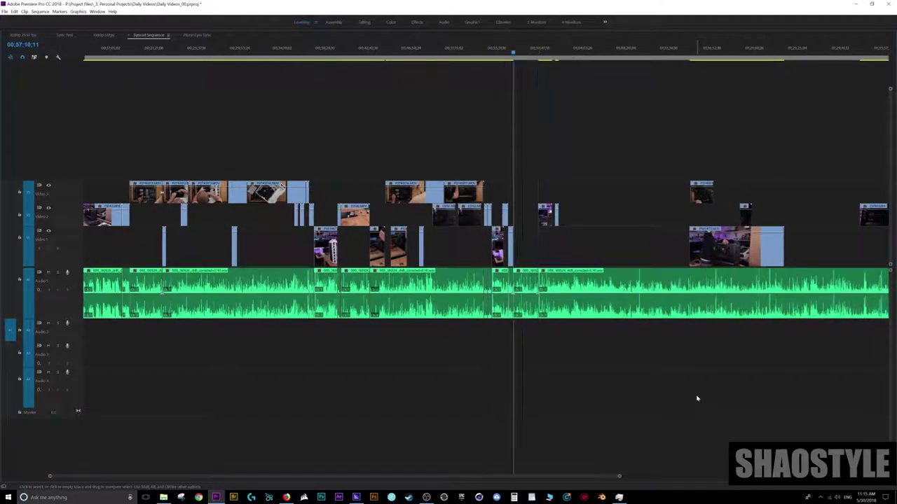
{"action": "key", "text": "Down"}
{"action": "key", "text": "Down"}
{"action": "key", "text": "q"}
{"action": "key", "text": "w"}
{"action": "key", "text": "Down"}
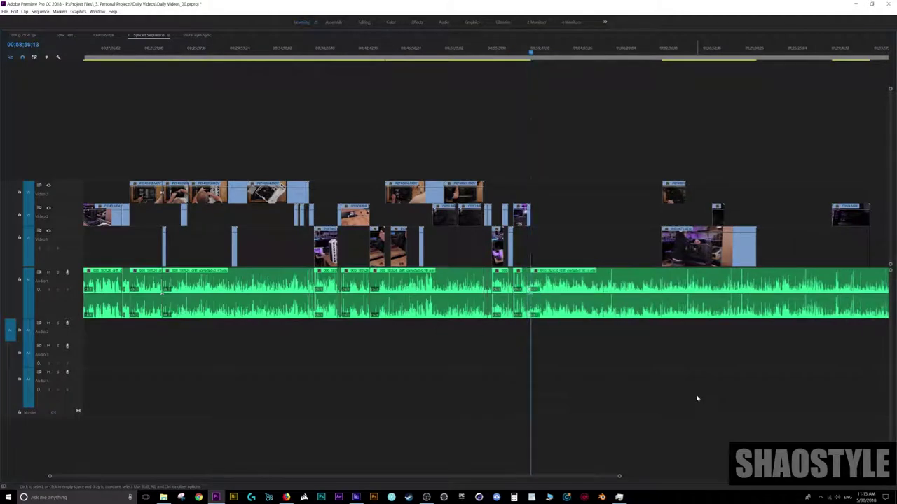
Step: Ripple trim away the gaps starting at 00;58;56;13 and 01;08;22;16 and the following one, stopping at 01;12;37;22
{"action": "key", "text": "w"}
{"action": "key", "text": "Down"}
{"action": "key", "text": "Down"}
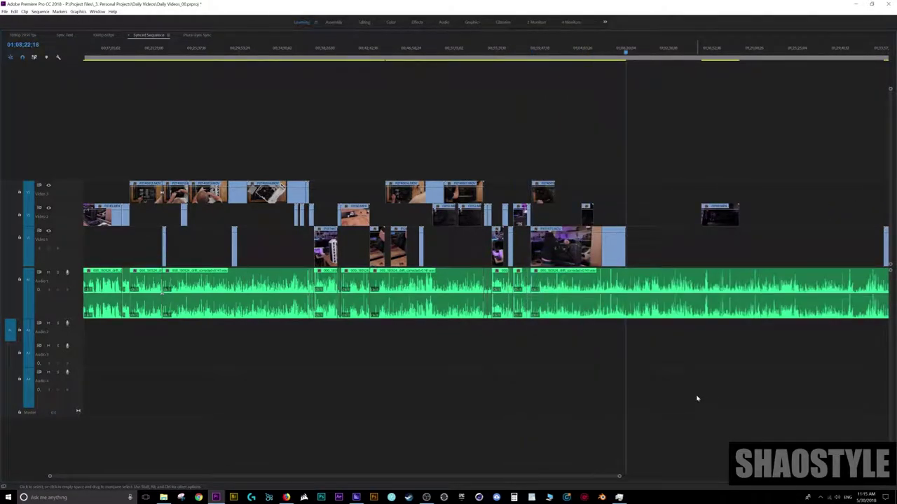
{"action": "key", "text": "w"}
{"action": "key", "text": "Down"}
{"action": "key", "text": "w"}
{"action": "key", "text": "Down"}
Step: Ripple trim away the gap starting at 01;12;37;22, in front of the last long Video 1 clip
{"action": "key", "text": "equal"}
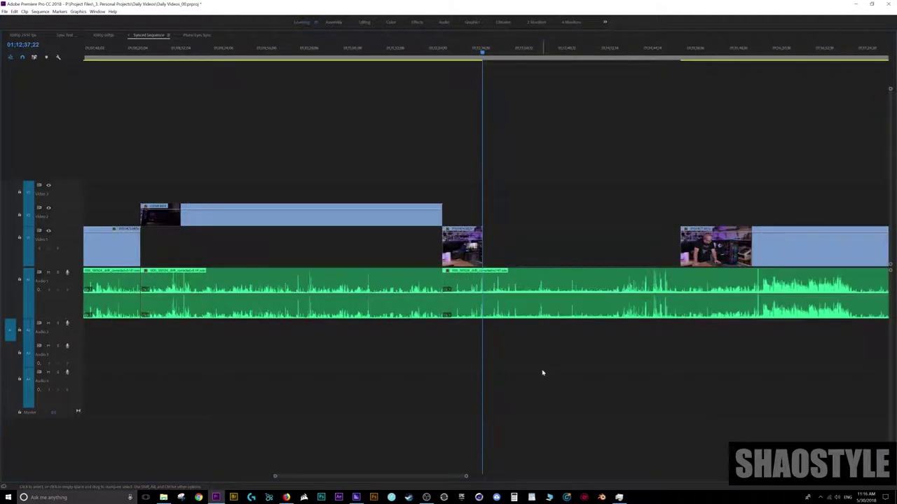
{"action": "key", "text": "w"}
{"action": "key", "text": "minus"}
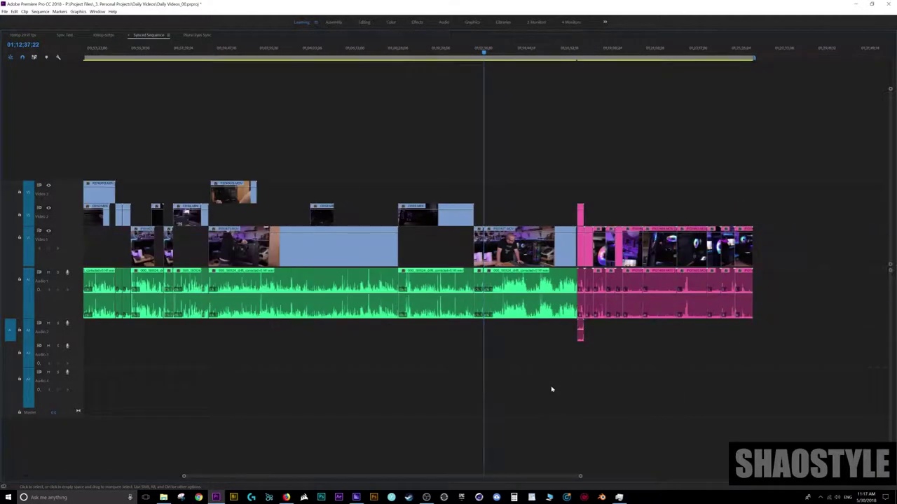
Step: Delete all the pink video and audio clips at the end of the sequence
{"action": "key", "text": "minus"}
{"action": "key", "text": "minus"}
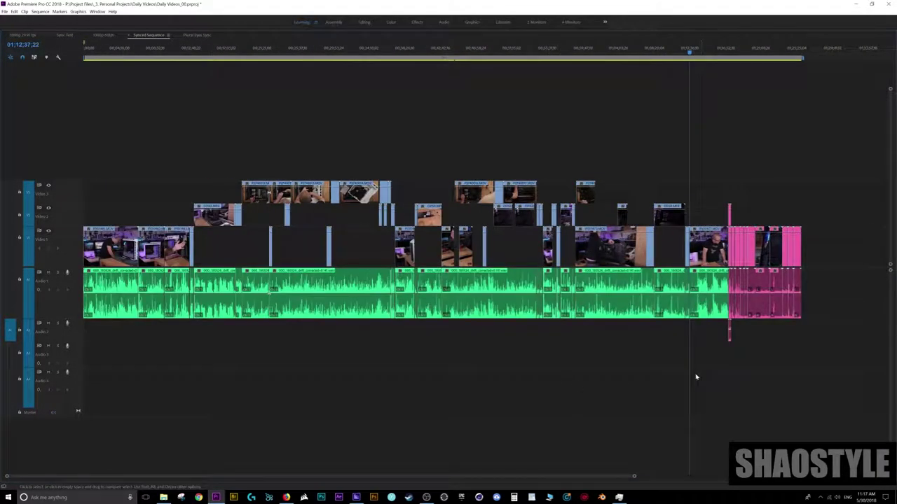
{"action": "left_click_drag", "start_coordinate": [843, 164], "coordinate": [728, 370]}
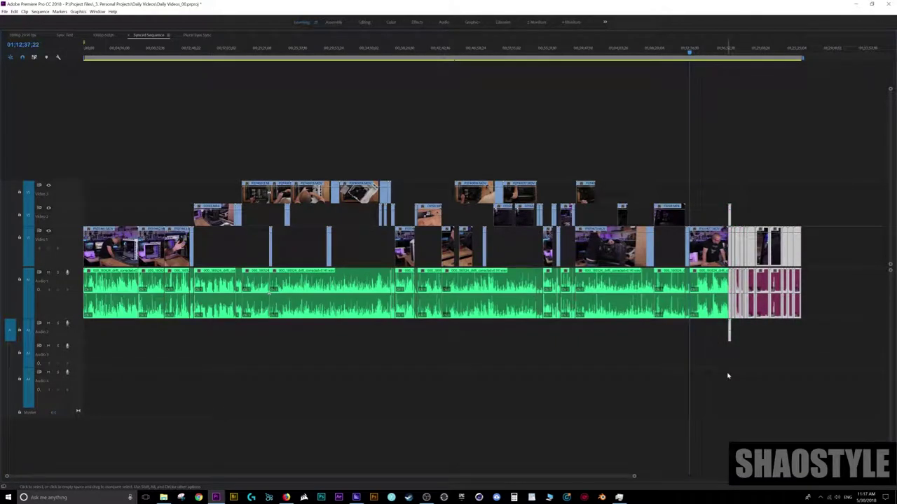
{"action": "key", "text": "Delete"}
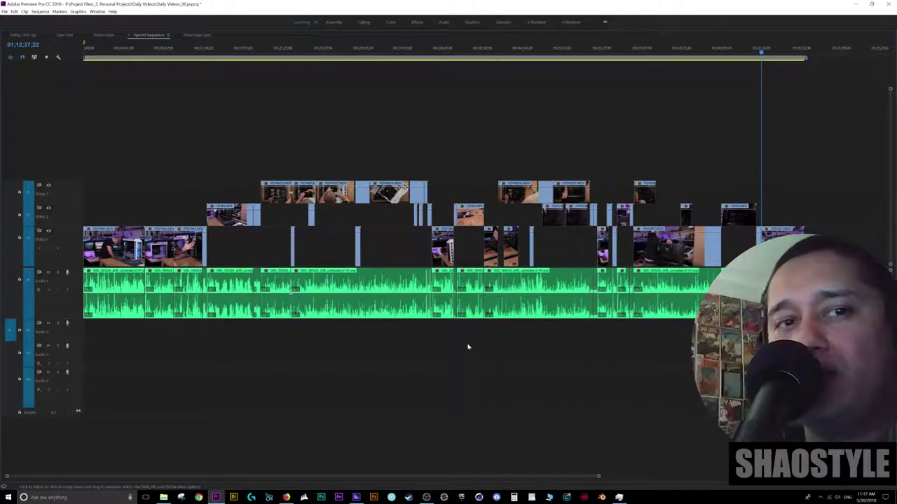
Step: Turn on Linked Selection and link the first Video 1 clip with the audio clip beneath it
{"action": "left_click", "coordinate": [127, 50]}
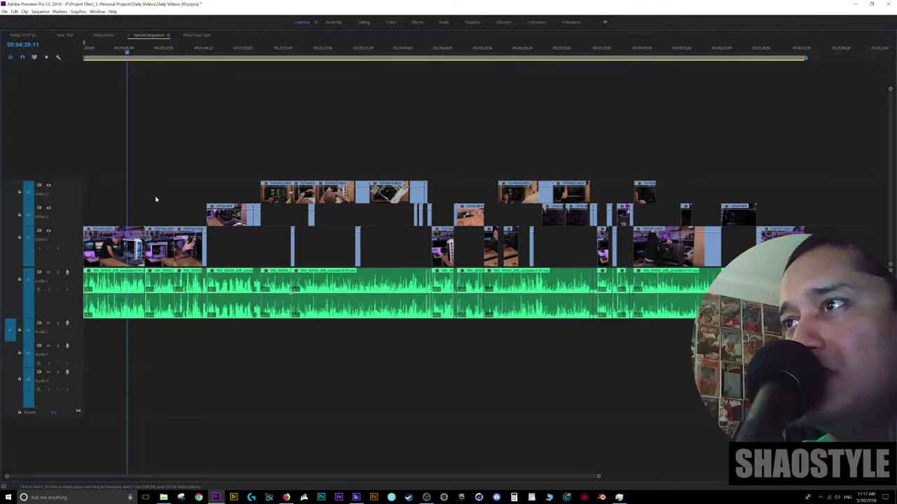
{"action": "left_click", "coordinate": [34, 57]}
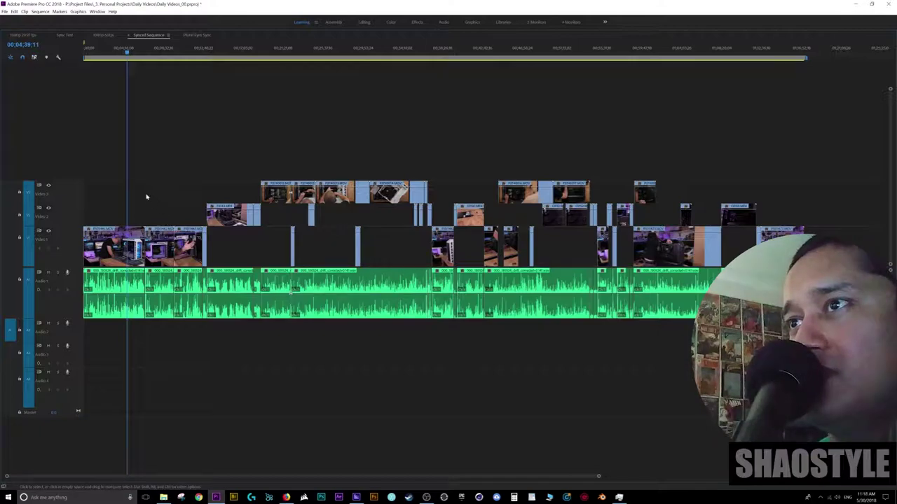
{"action": "left_click", "coordinate": [104, 295]}
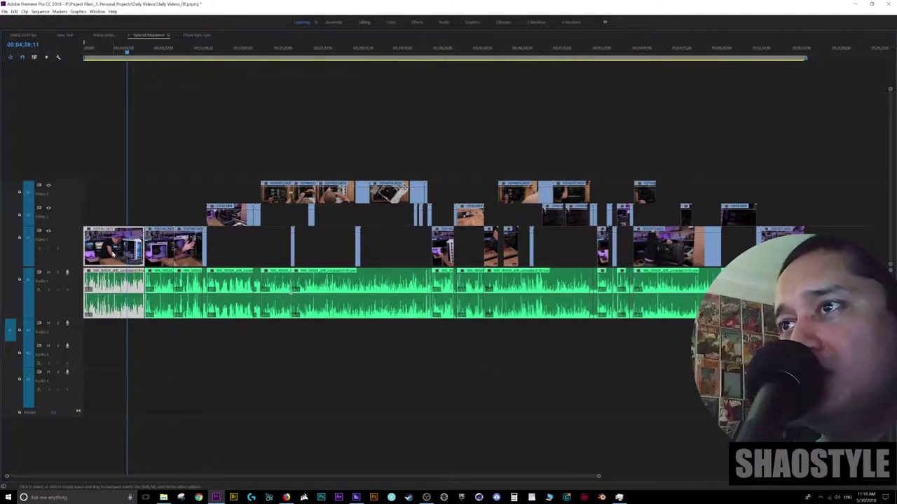
{"action": "right_click", "coordinate": [114, 236]}
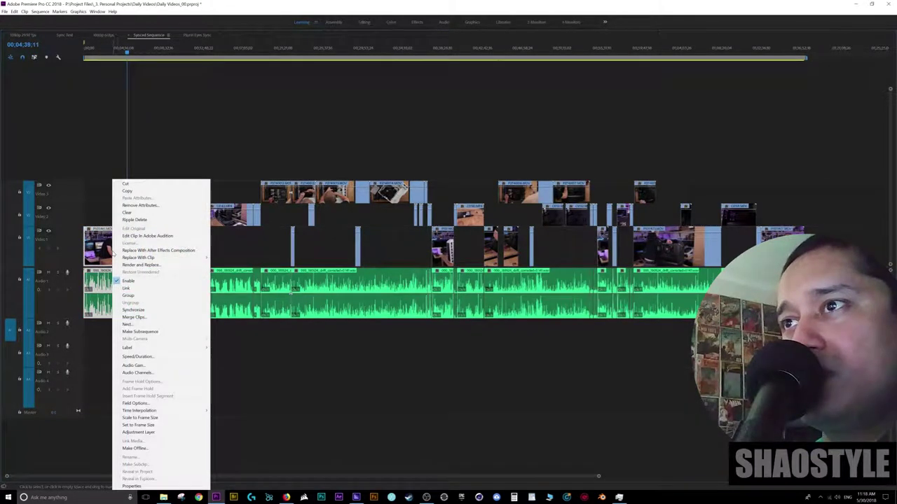
{"action": "left_click", "coordinate": [125, 288]}
{"action": "left_click", "coordinate": [166, 348]}
{"action": "left_click", "coordinate": [166, 192]}
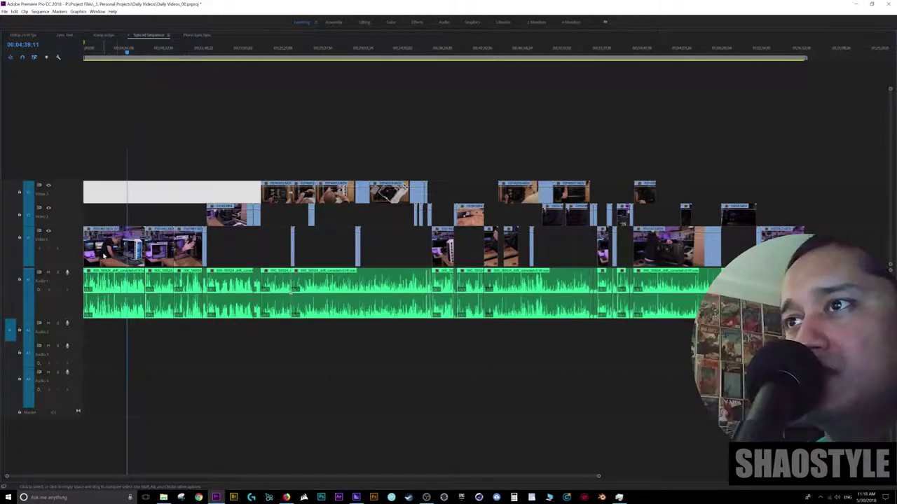
Step: Test the link by selecting the first clip's video and audio, and turn Linked Selection off with everything deselected
{"action": "left_click", "coordinate": [103, 256]}
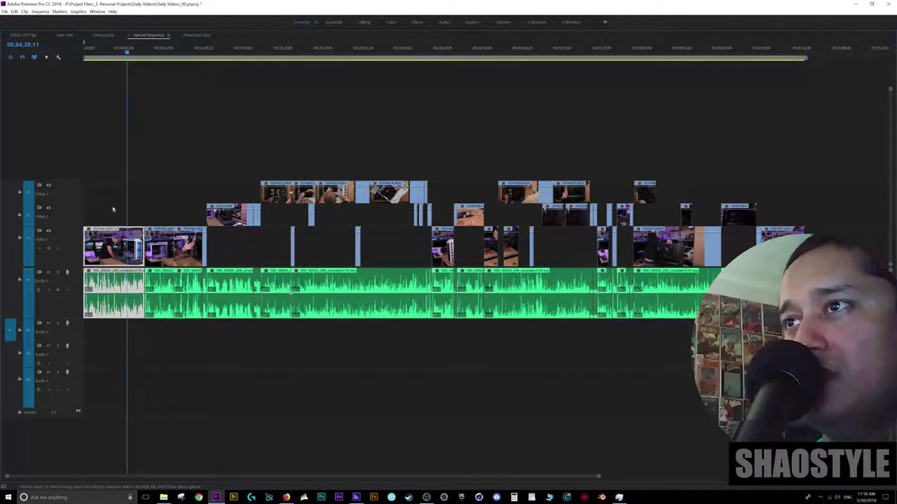
{"action": "left_click", "coordinate": [113, 207]}
{"action": "left_click", "coordinate": [109, 294]}
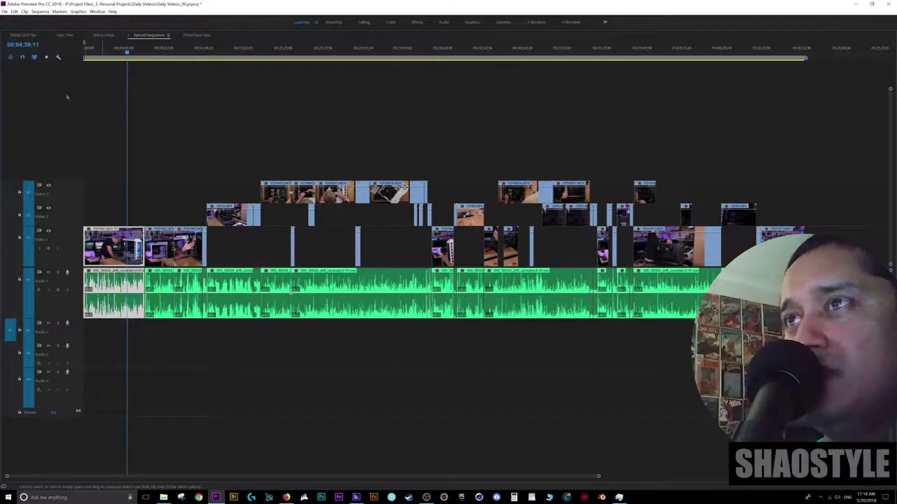
{"action": "left_click", "coordinate": [34, 58]}
{"action": "left_click", "coordinate": [95, 193]}
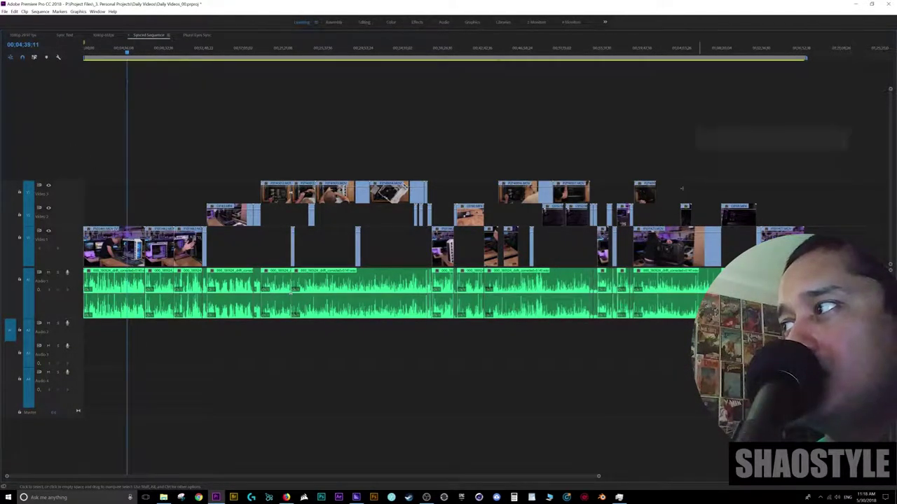
Step: Nest all the video clips on the three video tracks, without the audio, into a sequence named Main Nest Tutorial
{"action": "left_click_drag", "start_coordinate": [681, 187], "coordinate": [144, 268]}
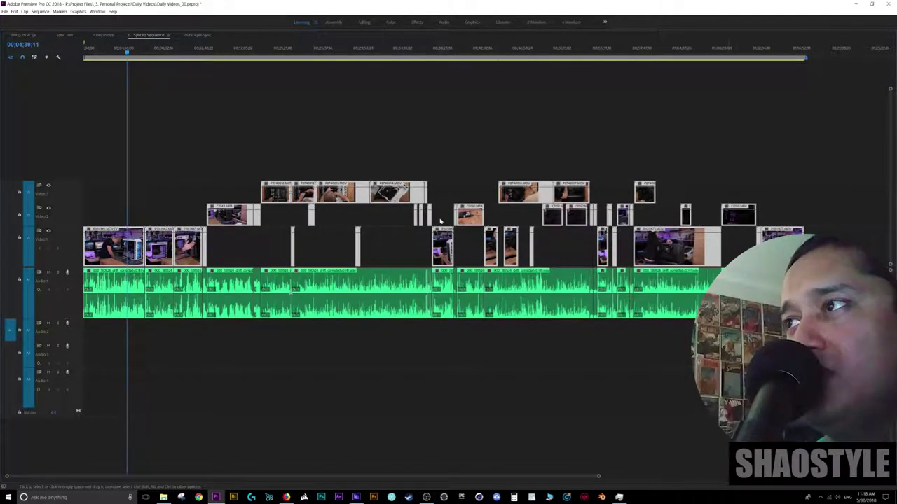
{"action": "right_click", "coordinate": [334, 193]}
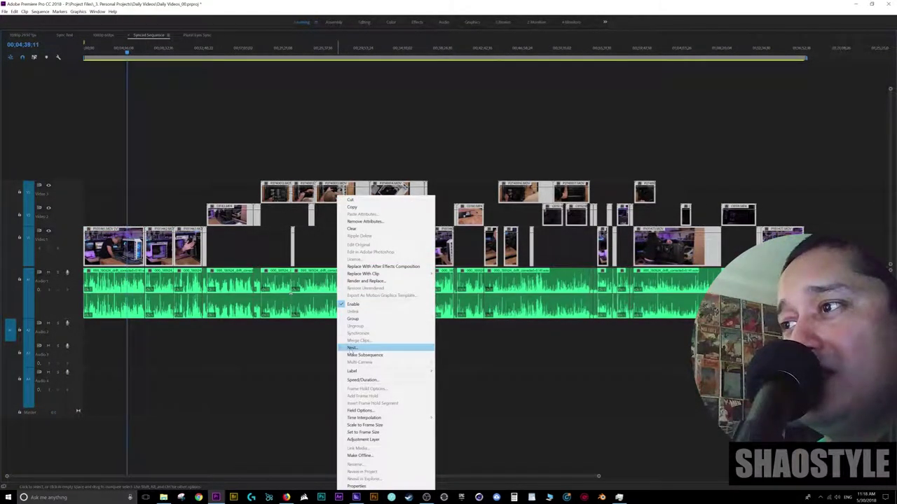
{"action": "left_click", "coordinate": [366, 348]}
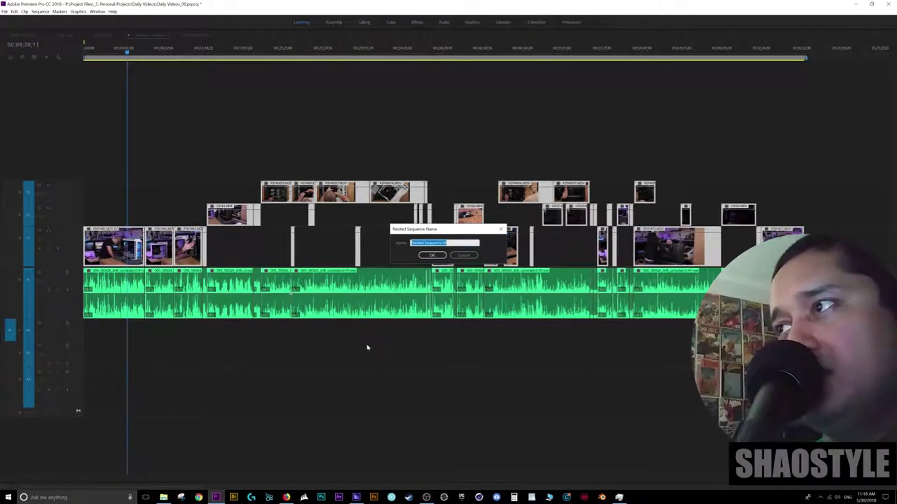
{"action": "type", "text": "Main Nest"}
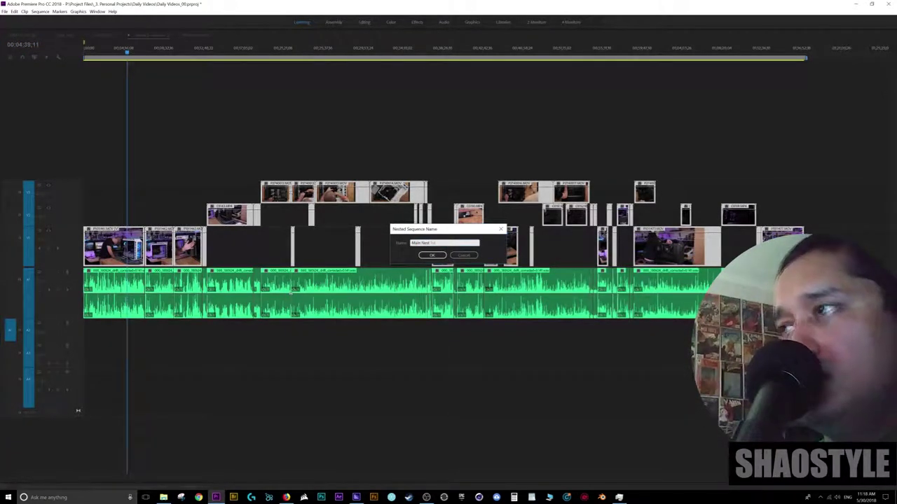
{"action": "type", "text": " Tutorial"}
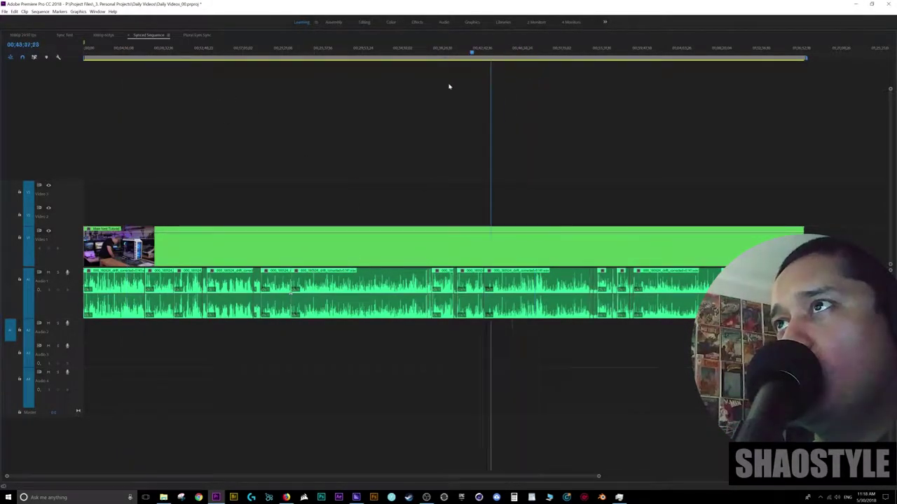
Step: Open the Main Nest Tutorial nest to inspect its layered camera clips, and return to Synced Sequence
{"action": "left_click_drag", "start_coordinate": [449, 86], "coordinate": [335, 140]}
{"action": "double_click", "coordinate": [336, 254]}
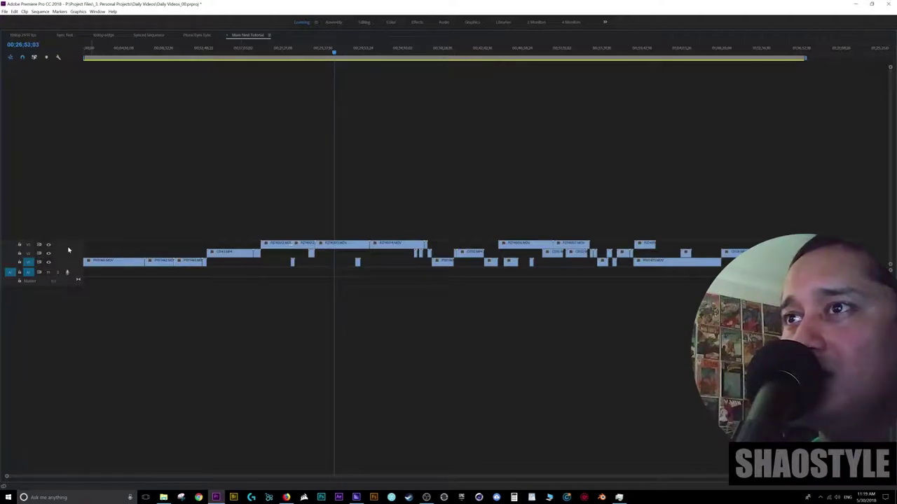
{"action": "left_click", "coordinate": [148, 34]}
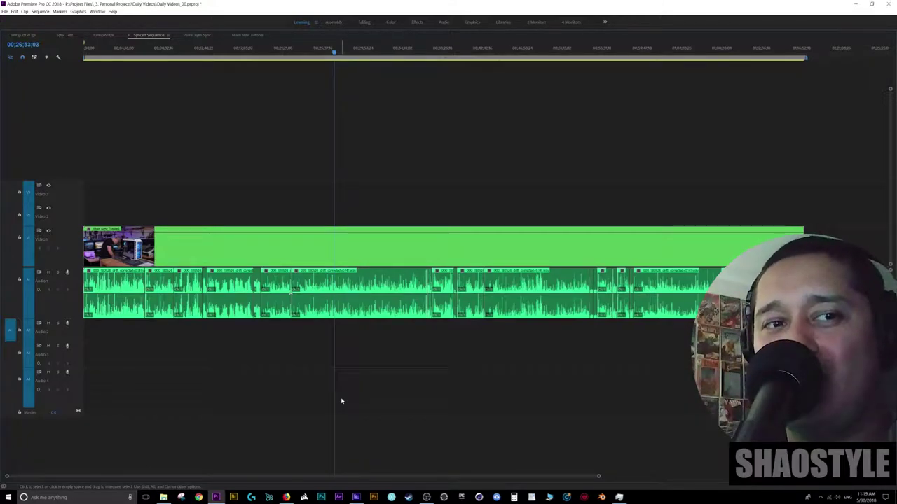
Step: Enable multi-camera on the Main Nest Tutorial clip on Video 1
{"action": "left_click", "coordinate": [395, 258]}
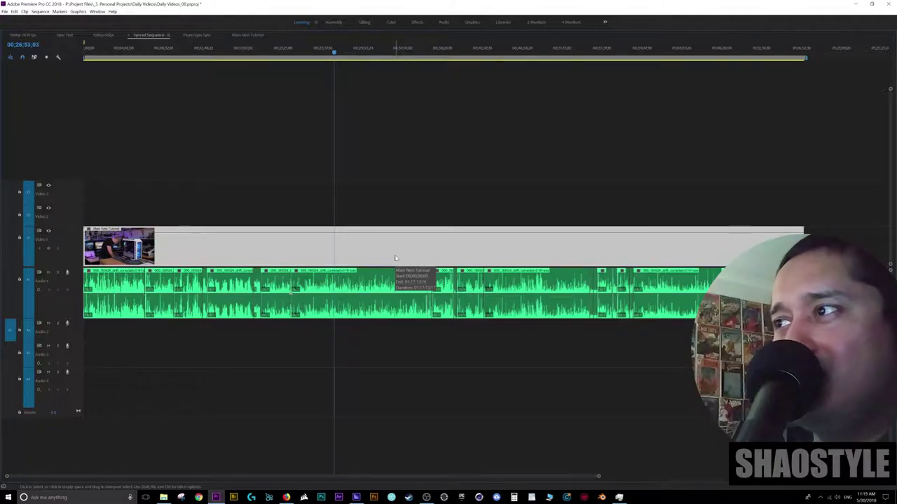
{"action": "right_click", "coordinate": [395, 258]}
{"action": "mouse_move", "coordinate": [453, 354]}
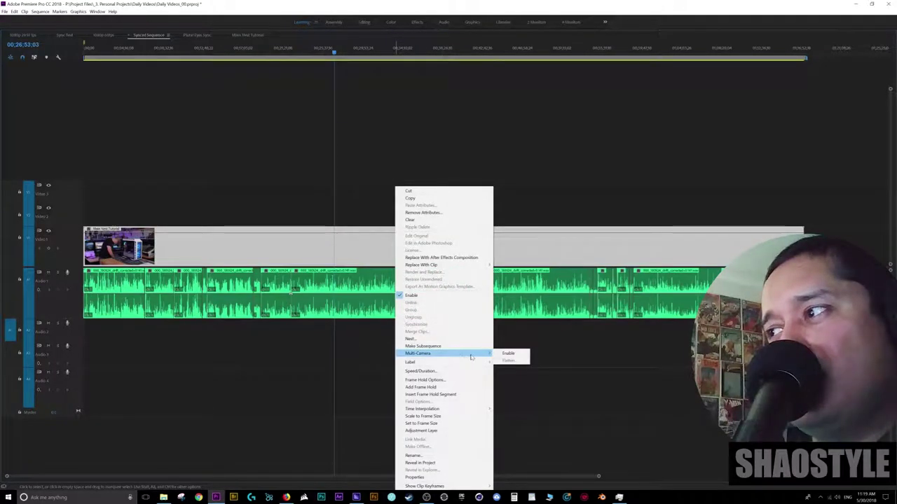
{"action": "left_click", "coordinate": [508, 353]}
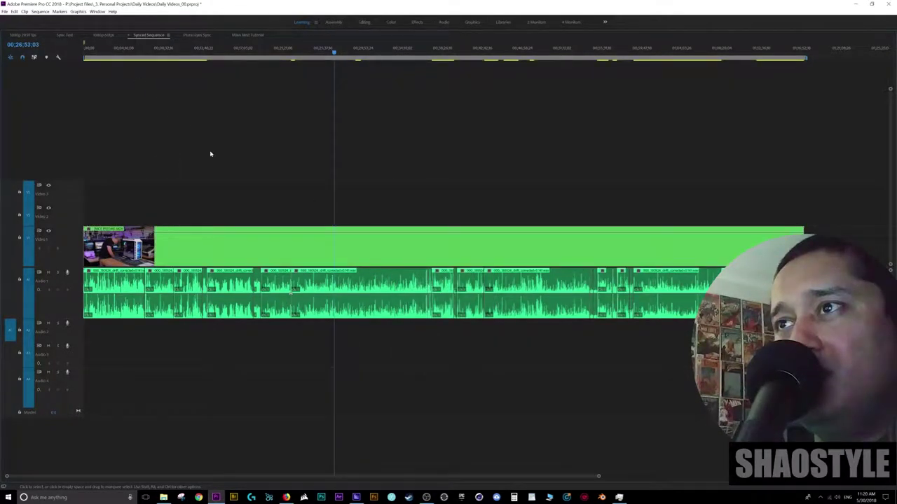
{"action": "key", "text": "equal"}
{"action": "key", "text": "equal"}
{"action": "key", "text": "equal"}
{"action": "key", "text": "equal"}
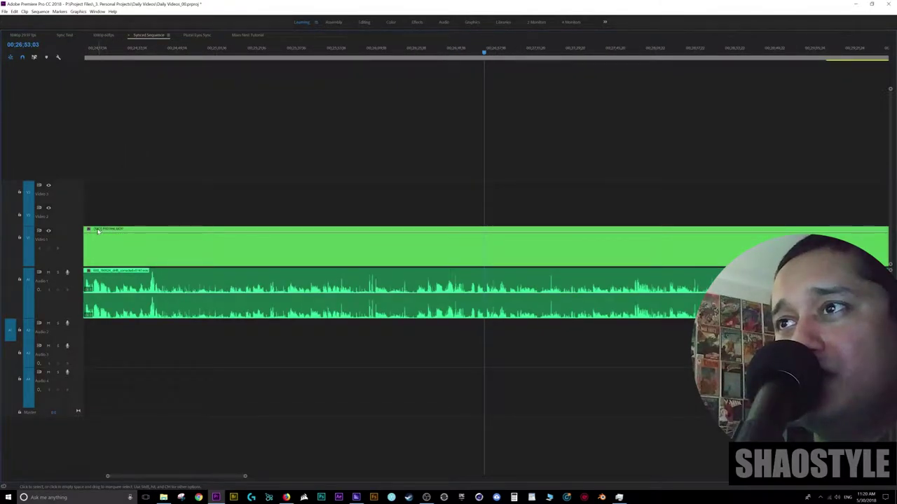
{"action": "key", "text": "minus"}
{"action": "key", "text": "minus"}
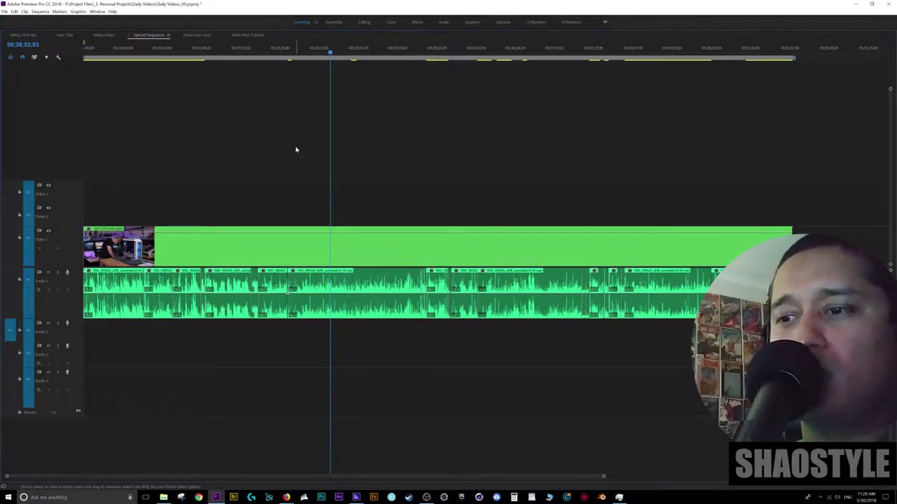
Step: Restore the timeline from full screen, park the playhead at 00;19;00;24 and show the Multi-Camera view in the Program monitor
{"action": "key", "text": "grave"}
{"action": "left_click_drag", "start_coordinate": [369, 276], "coordinate": [435, 277]}
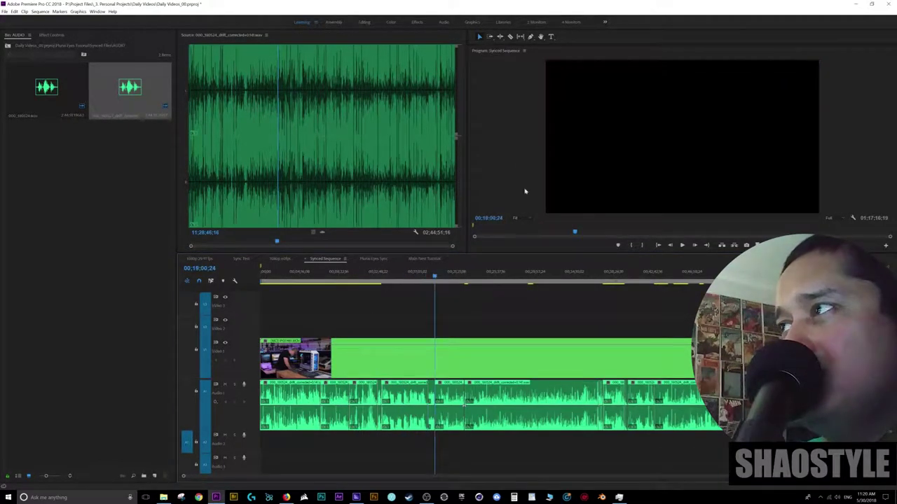
{"action": "left_click", "coordinate": [852, 219]}
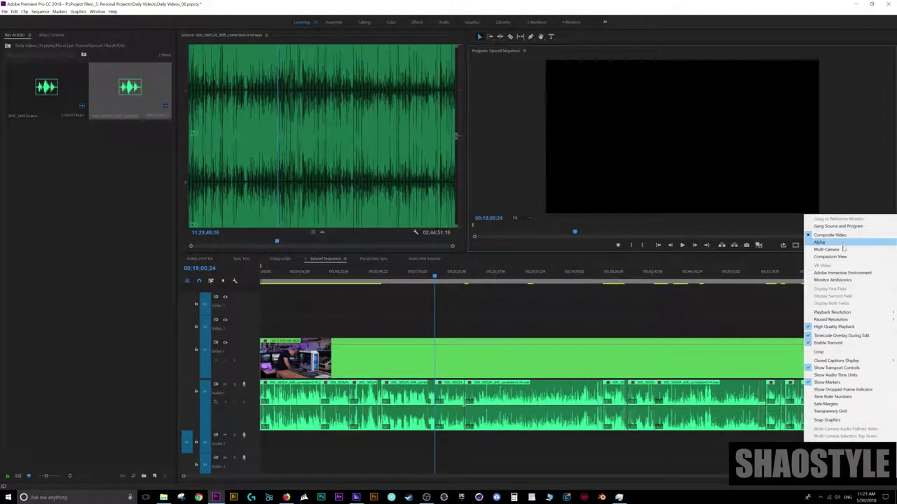
{"action": "left_click", "coordinate": [840, 251]}
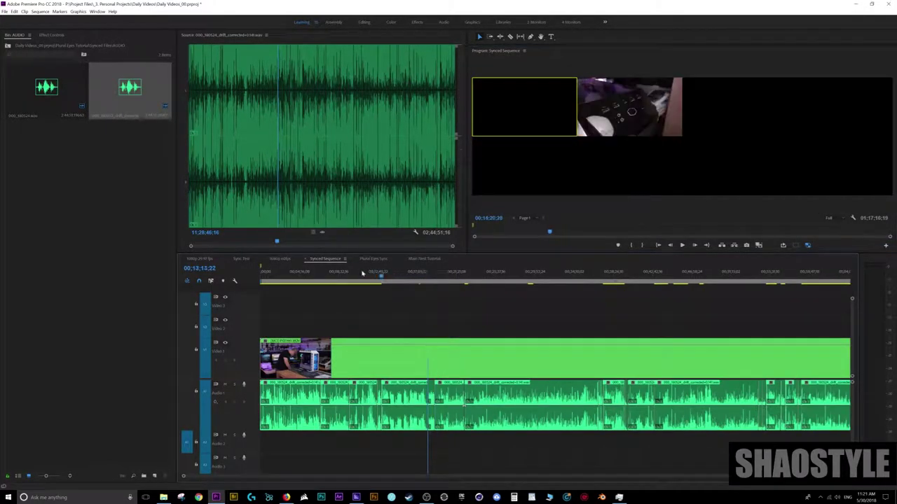
Step: Park the playhead at 00;13;13;27 and switch the multi-camera clip to the second camera angle
{"action": "left_click", "coordinate": [318, 276]}
{"action": "left_click_drag", "start_coordinate": [320, 275], "coordinate": [382, 276]}
{"action": "key", "text": "equal"}
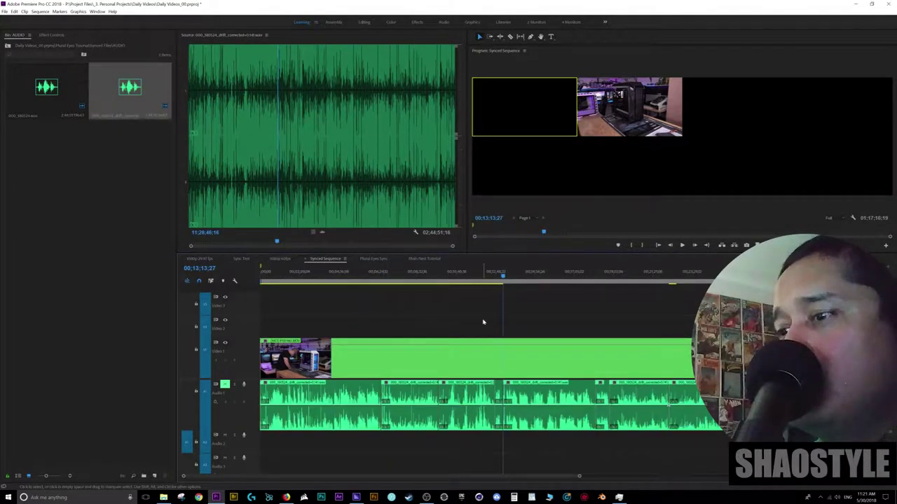
{"action": "key", "text": "equal"}
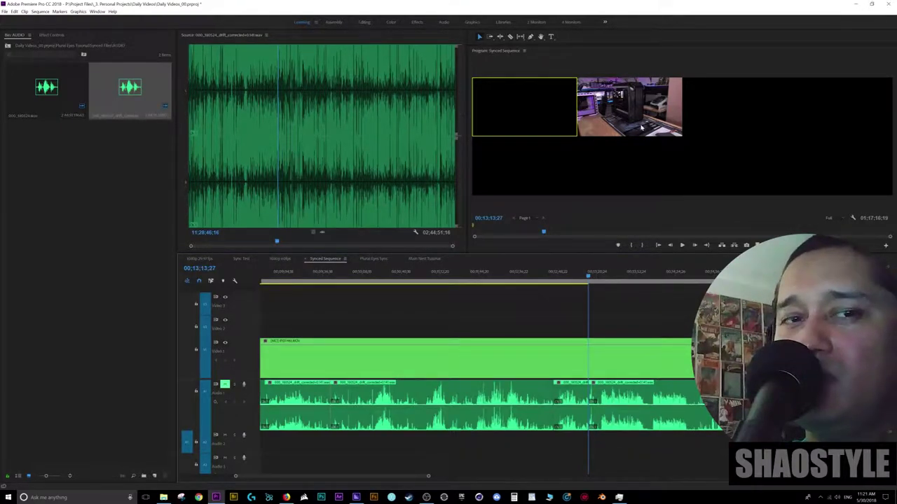
{"action": "left_click", "coordinate": [618, 120]}
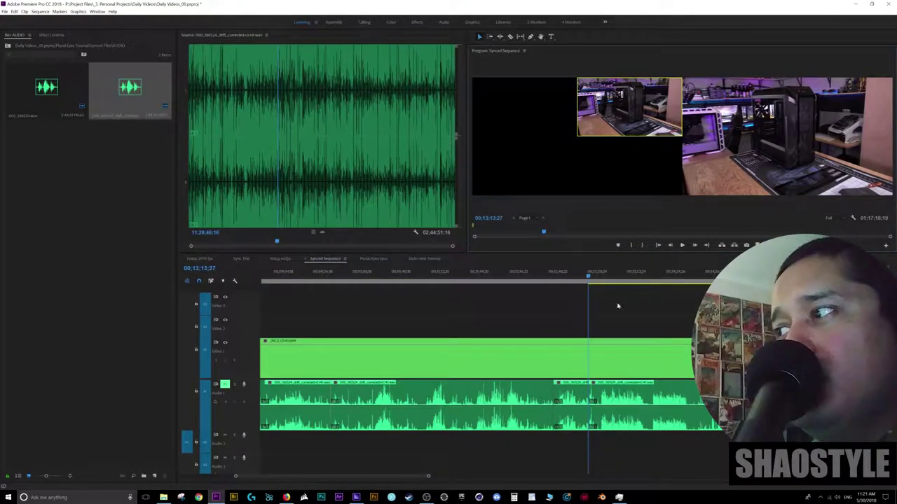
Step: Split the multi-camera clip on Video 1 at the 00;13;13;27 playhead with the Razor tool
{"action": "left_click", "coordinate": [622, 332]}
{"action": "key", "text": "minus"}
{"action": "key", "text": "minus"}
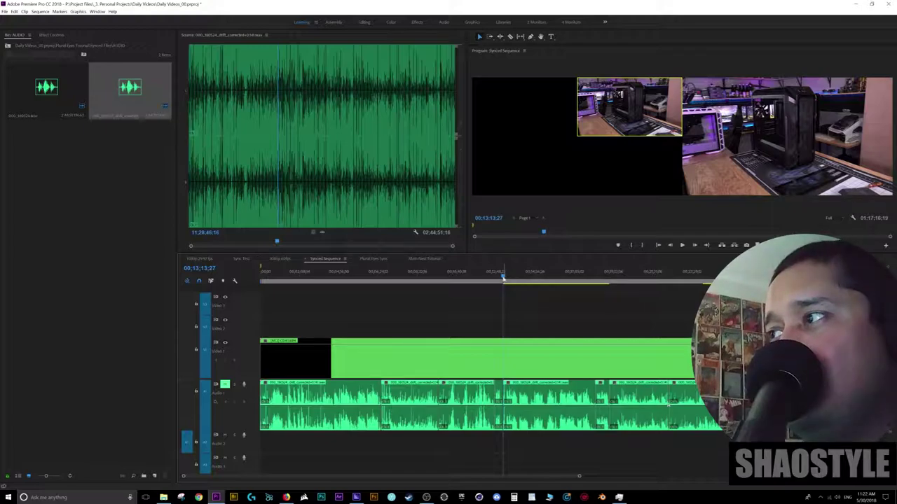
{"action": "mouse_move", "coordinate": [503, 278]}
{"action": "left_mouse_down"}
{"action": "mouse_move", "coordinate": [291, 292]}
{"action": "mouse_move", "coordinate": [503, 277]}
{"action": "left_mouse_up"}
{"action": "left_click", "coordinate": [507, 361]}
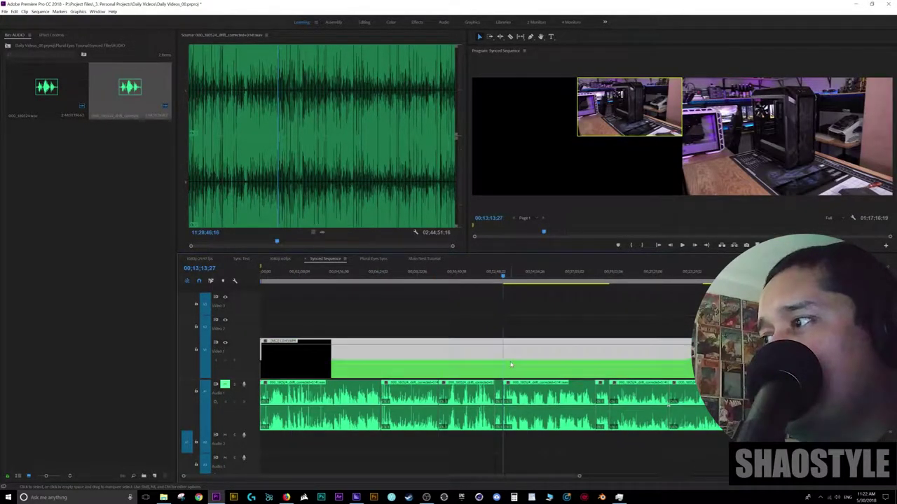
{"action": "left_click", "coordinate": [522, 326]}
{"action": "left_click", "coordinate": [525, 363]}
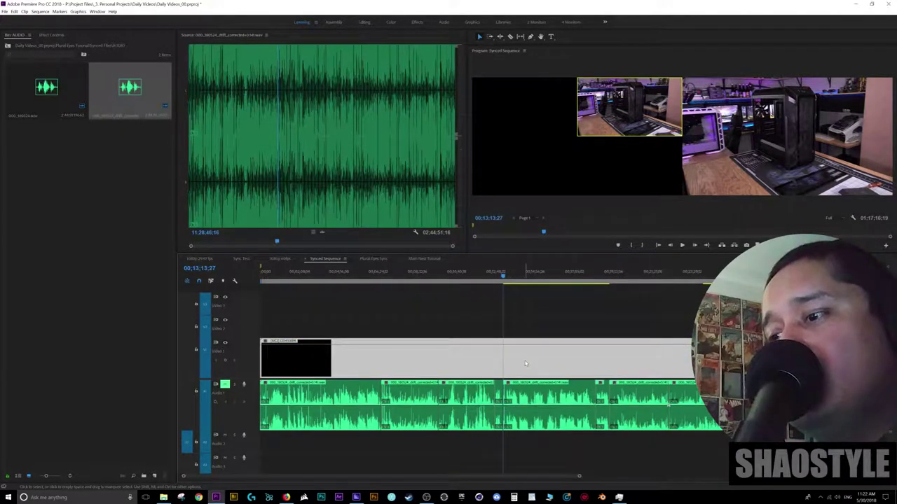
{"action": "key", "text": "c"}
{"action": "left_click", "coordinate": [502, 361]}
{"action": "key", "text": "v"}
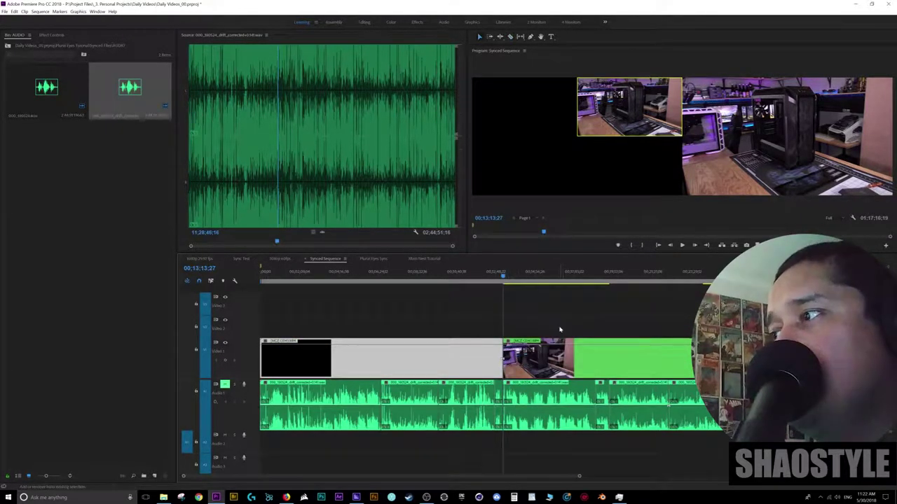
Step: Return the playhead to the sequence start and switch the first segment of the multi-camera clip to the first camera angle
{"action": "left_click", "coordinate": [551, 373]}
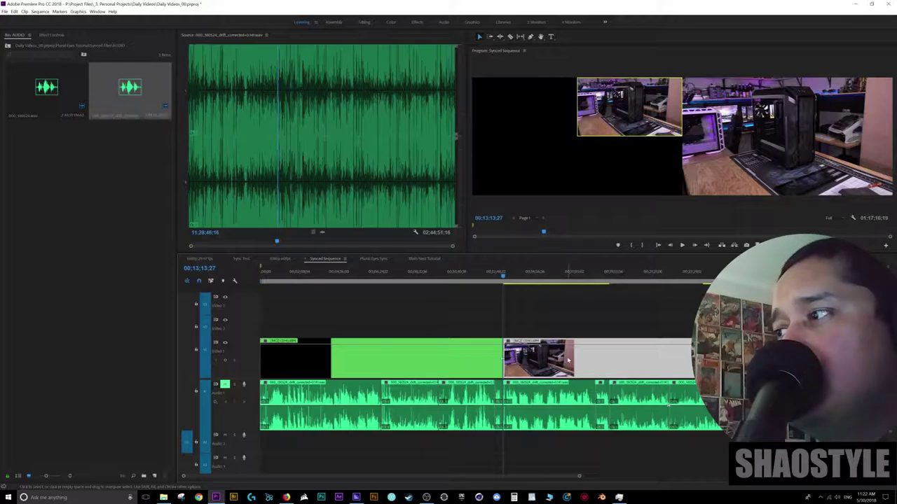
{"action": "key", "text": "Home"}
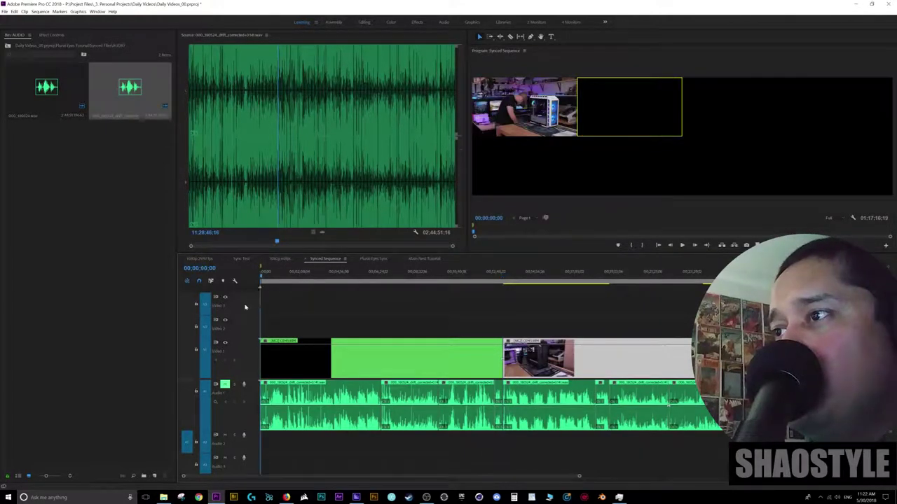
{"action": "left_click", "coordinate": [336, 360]}
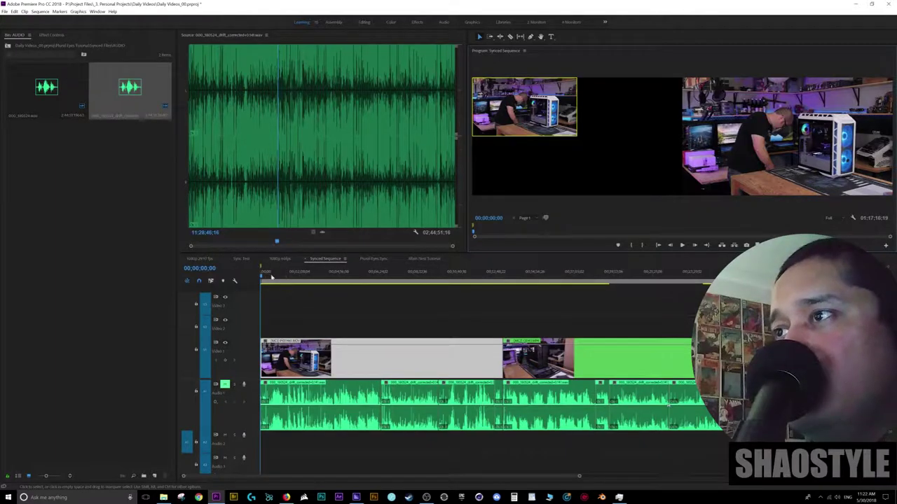
Step: Review the Cut to Camera shortcut assignments and cut the multi-camera clip to the first camera angle at 00;22;15;05
{"action": "left_click_drag", "start_coordinate": [262, 276], "coordinate": [504, 284]}
{"action": "key", "text": "minus"}
{"action": "key", "text": "minus"}
{"action": "left_click_drag", "start_coordinate": [397, 281], "coordinate": [410, 283]}
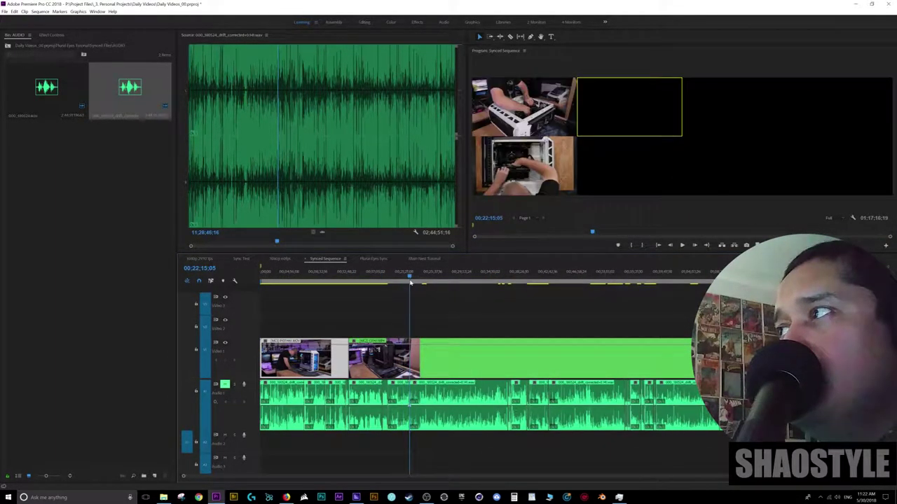
{"action": "left_click", "coordinate": [461, 369]}
{"action": "key", "text": "ctrl+alt+k"}
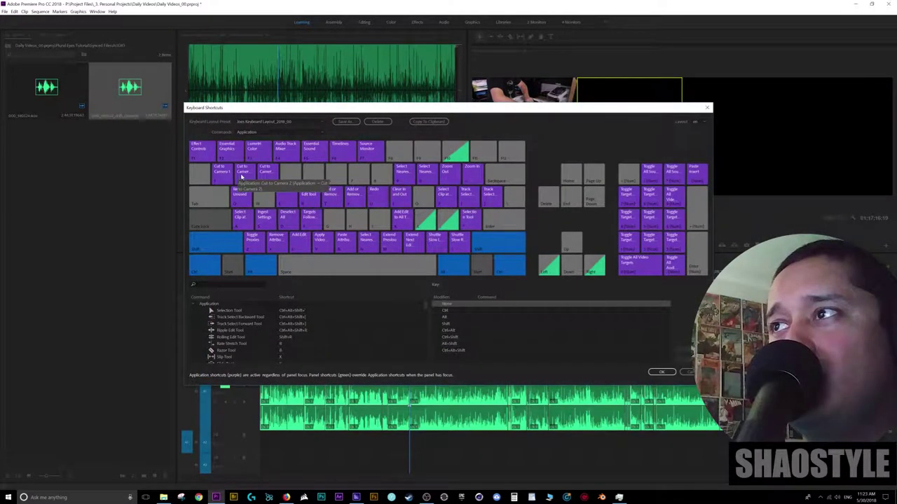
{"action": "left_click", "coordinate": [661, 372]}
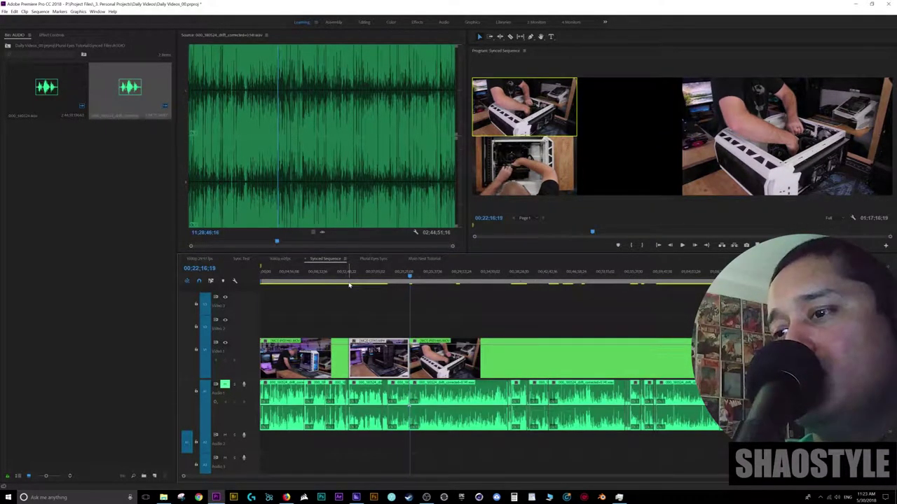
Step: Cut to the overhead angle at 00;22;16;19 and back to the first angle at 00;22;17;24, and play back the cuts
{"action": "key", "text": "2"}
{"action": "key", "text": "backslash"}
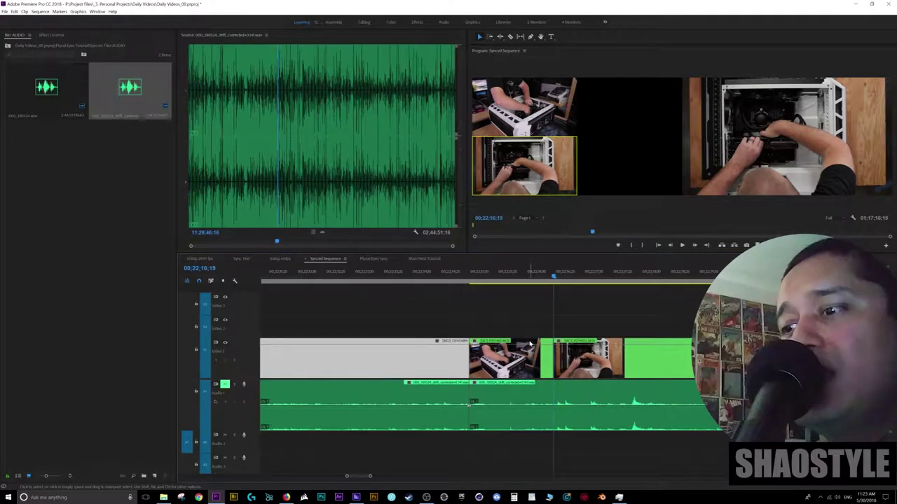
{"action": "key", "text": "space"}
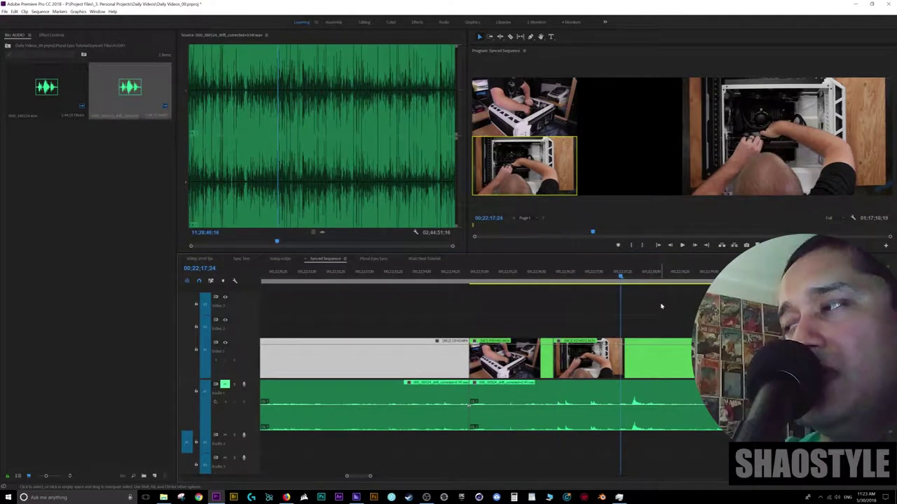
{"action": "key", "text": "1"}
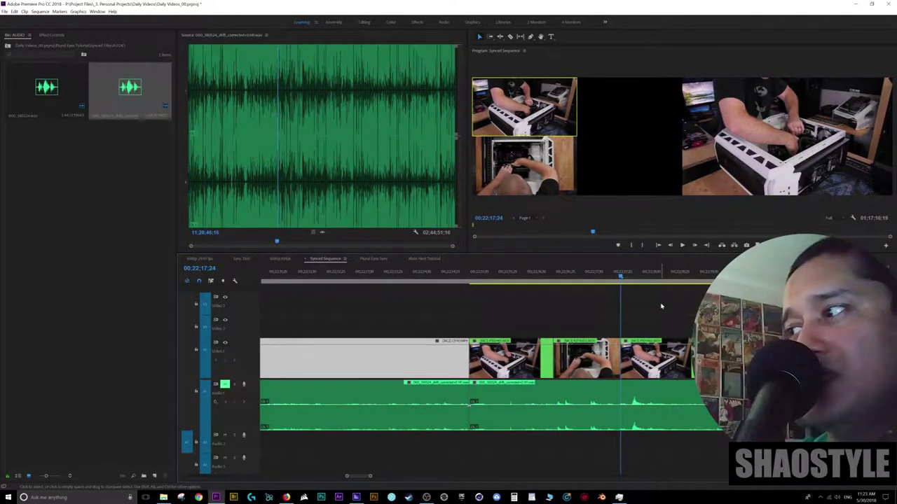
{"action": "left_click", "coordinate": [449, 279]}
{"action": "key", "text": "space"}
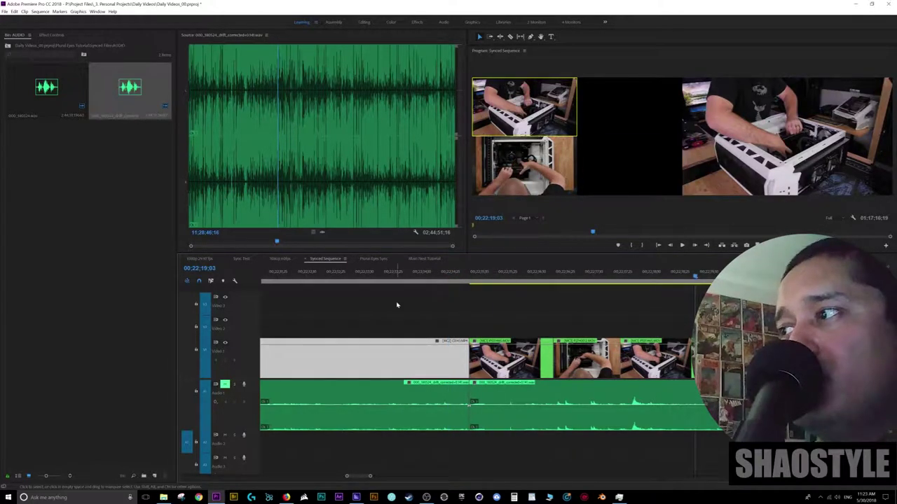
Step: Cut the multi-camera clip to the overhead angle at 00;22;21;21
{"action": "key", "text": "minus"}
{"action": "key", "text": "minus"}
{"action": "key", "text": "minus"}
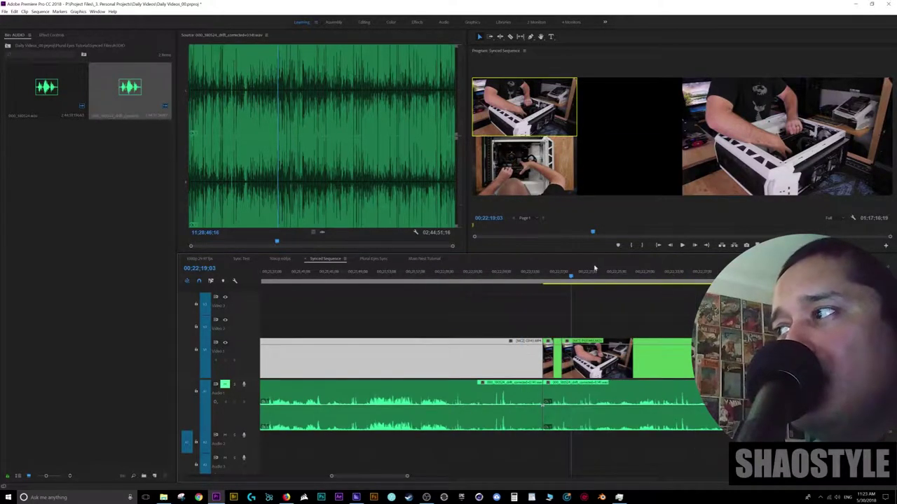
{"action": "left_click", "coordinate": [585, 278]}
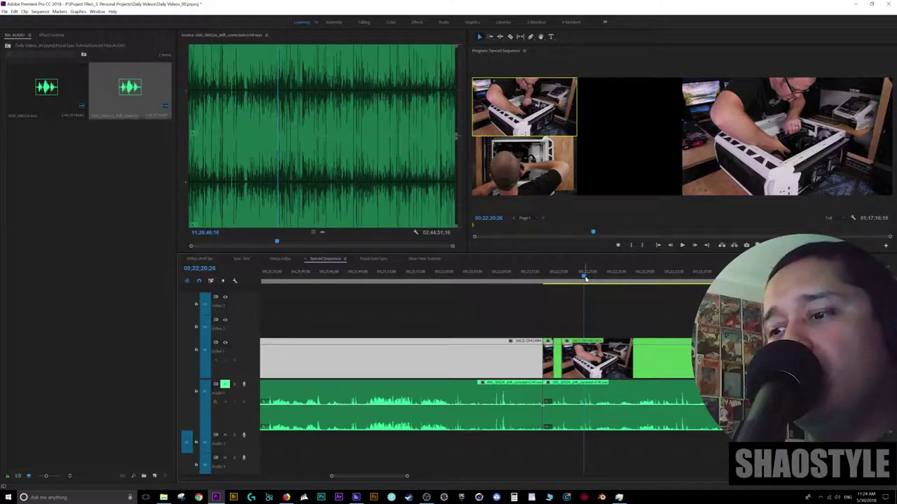
{"action": "key", "text": "equal"}
{"action": "key", "text": "equal"}
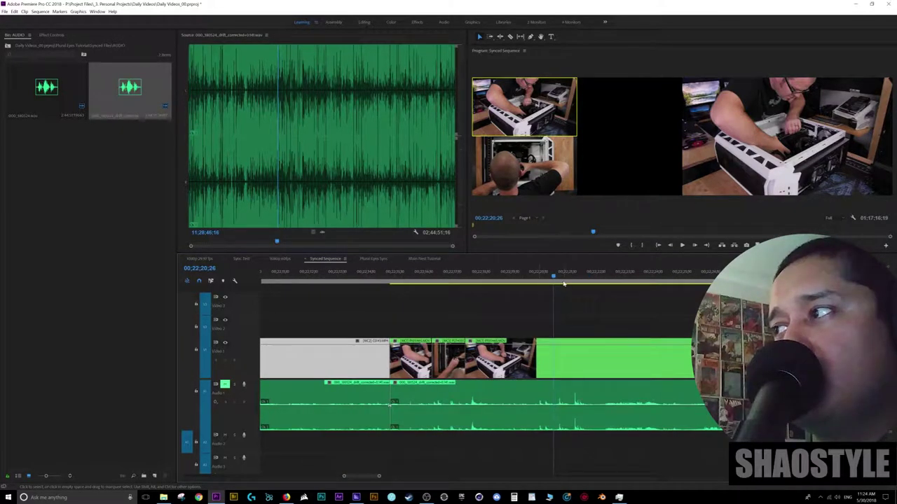
{"action": "left_click_drag", "start_coordinate": [557, 278], "coordinate": [577, 278]}
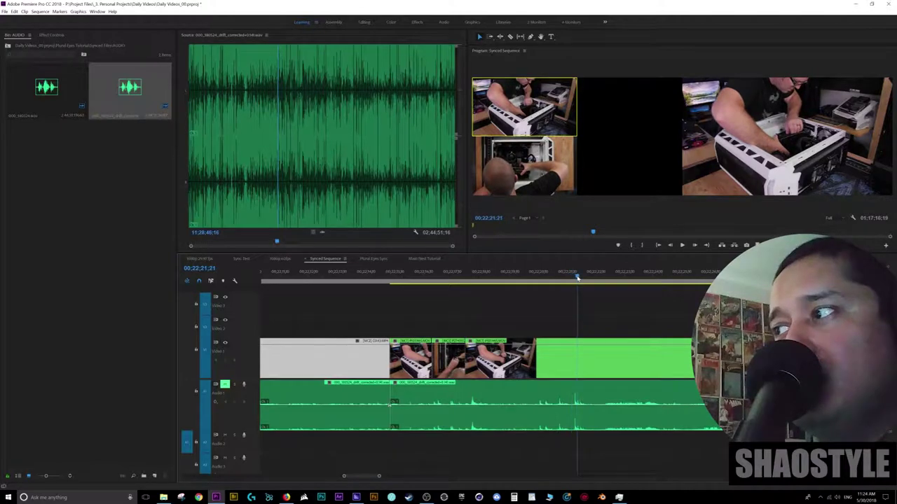
{"action": "left_click", "coordinate": [581, 370]}
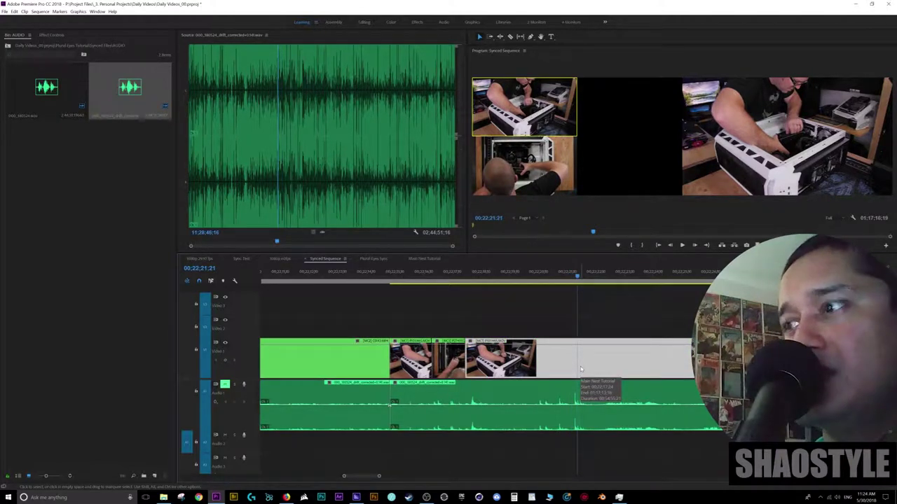
{"action": "key", "text": "2"}
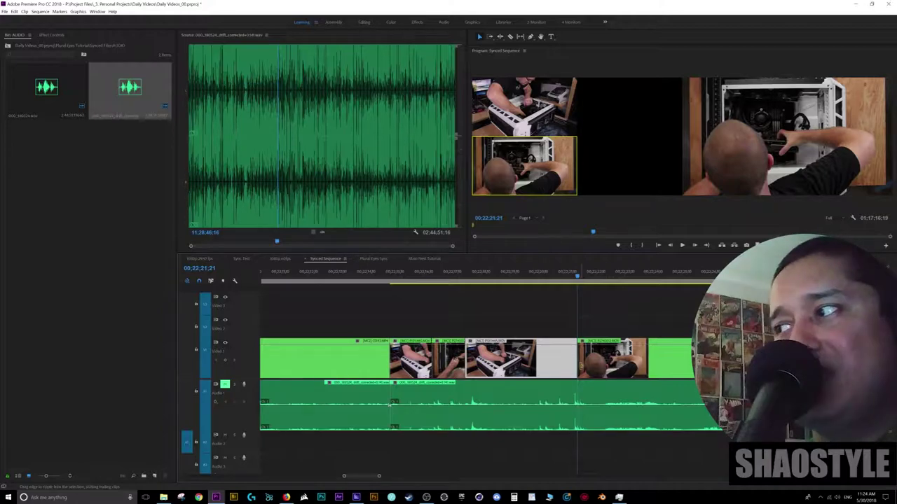
Step: Check the nearest edit point shortcut and apply the default video transition to the edit at 00;22;21;21
{"action": "key", "text": "ctrl+alt+k"}
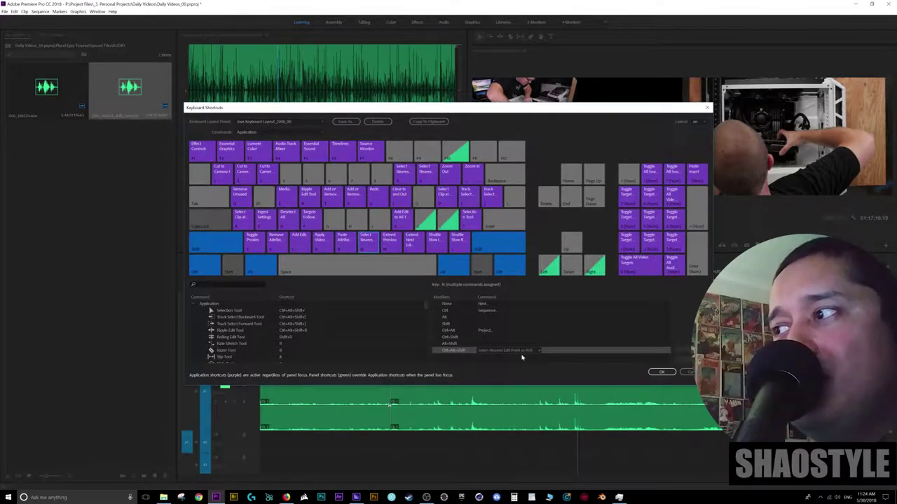
{"action": "left_click", "coordinate": [651, 374]}
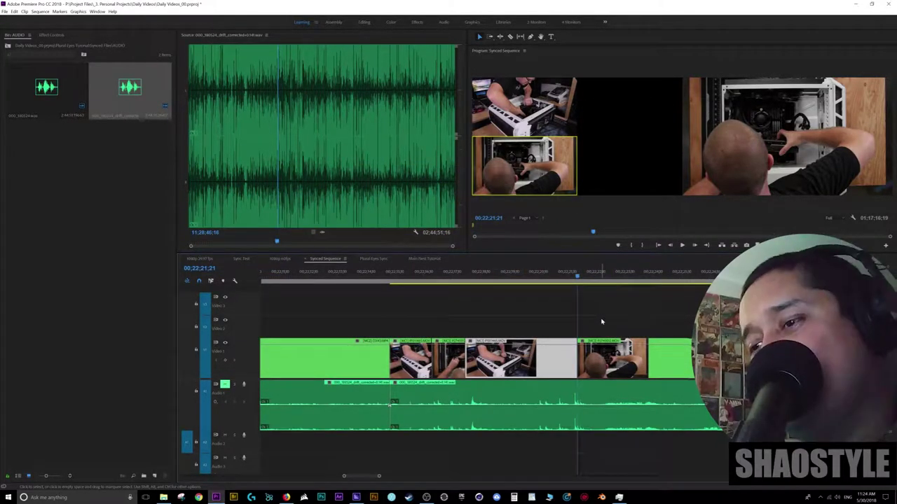
{"action": "key", "text": "shift+t"}
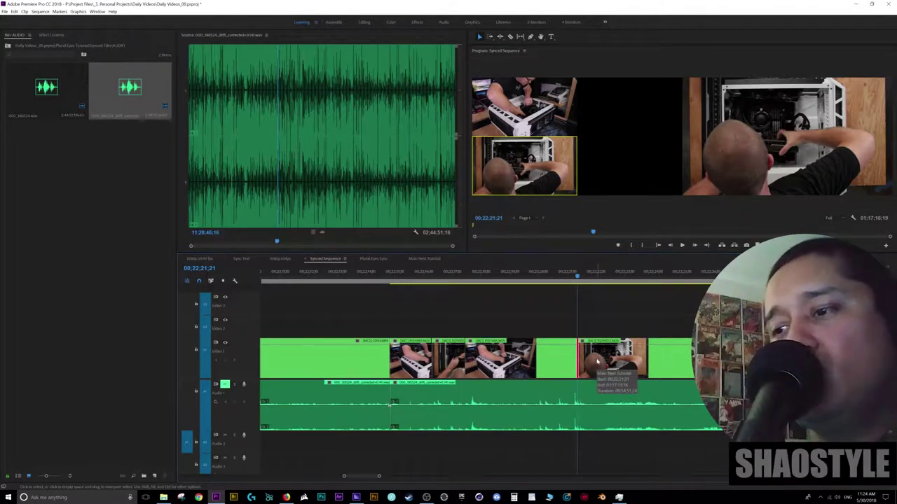
{"action": "key", "text": "ctrl+d"}
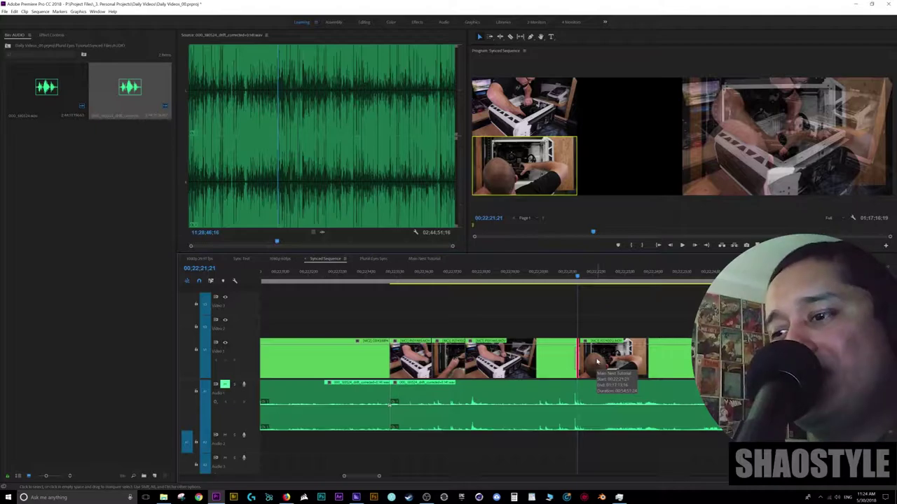
{"action": "key", "text": "="}
{"action": "key", "text": "="}
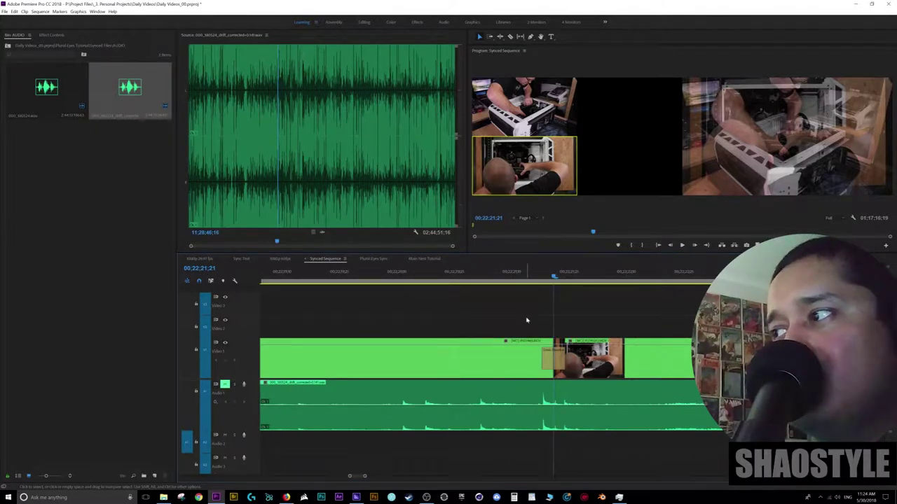
{"action": "key", "text": "minus"}
{"action": "key", "text": "minus"}
Step: Play on from that transition, cutting live between the first and overhead angles, and stop on the first angle at 00;22;28;20
{"action": "left_click", "coordinate": [577, 273]}
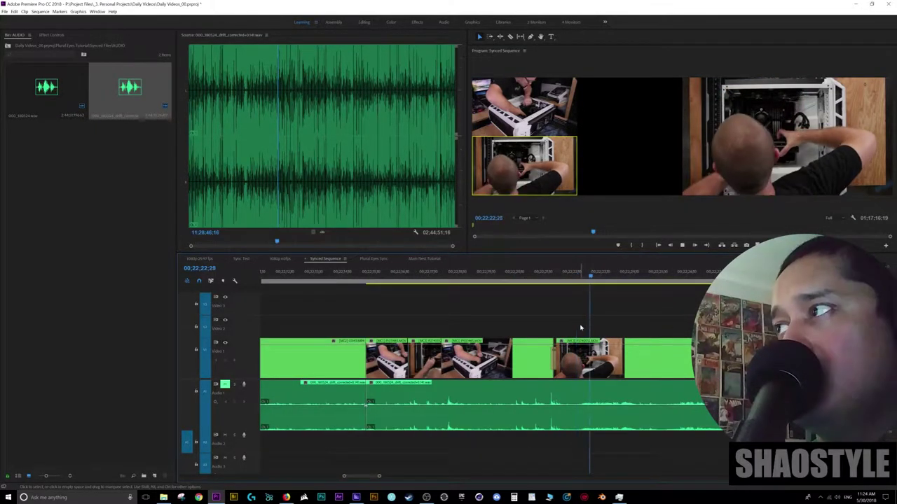
{"action": "key", "text": "1"}
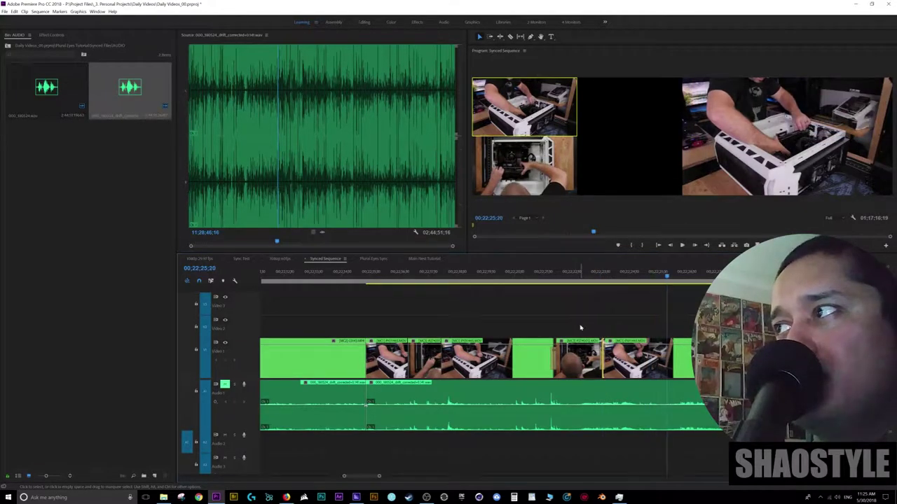
{"action": "key", "text": "2"}
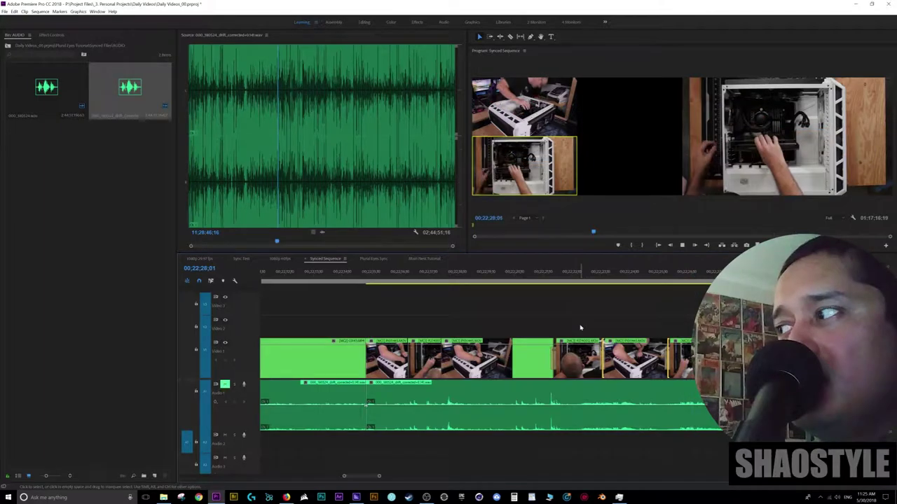
{"action": "key", "text": "1"}
{"action": "key", "text": "space"}
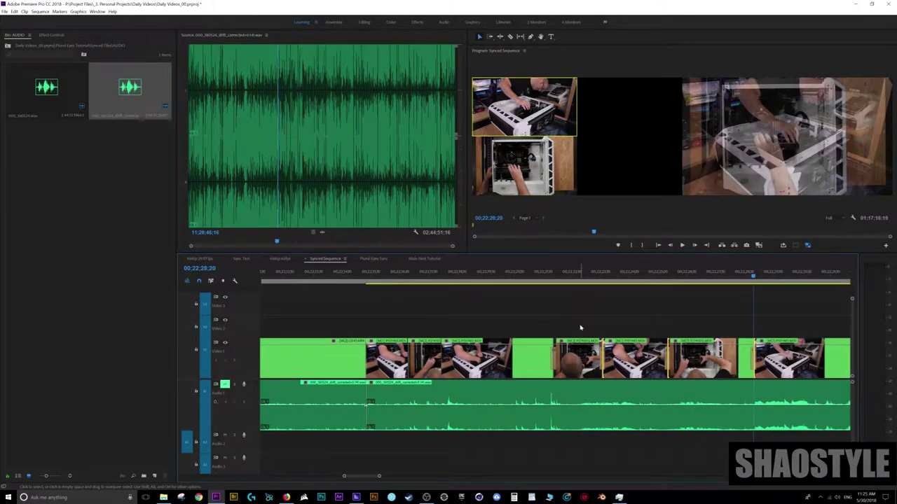
Step: Resume playback from 00;22;28;20 and keep cutting live between the overhead and first camera angles
{"action": "key", "text": "space"}
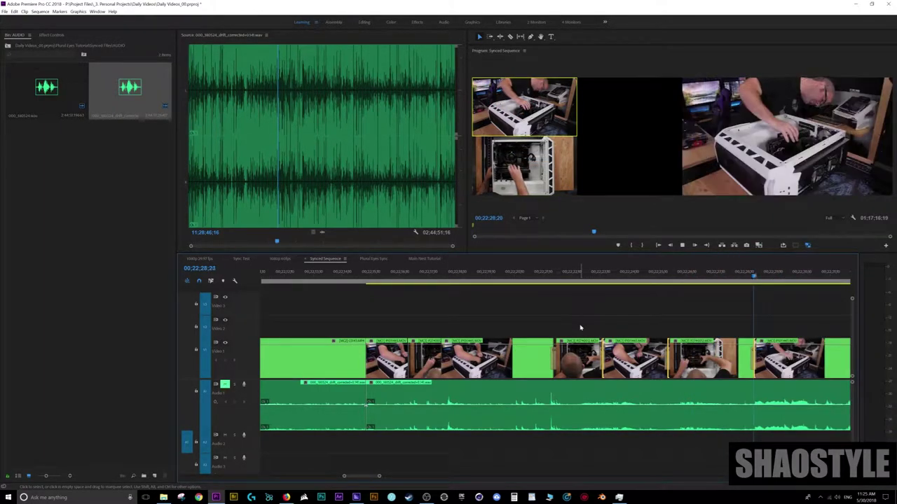
{"action": "key", "text": "2"}
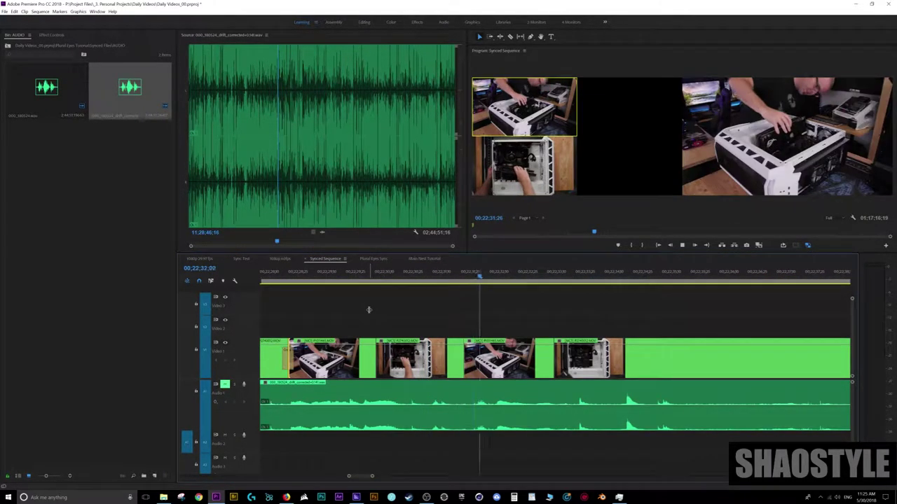
{"action": "key", "text": "space"}
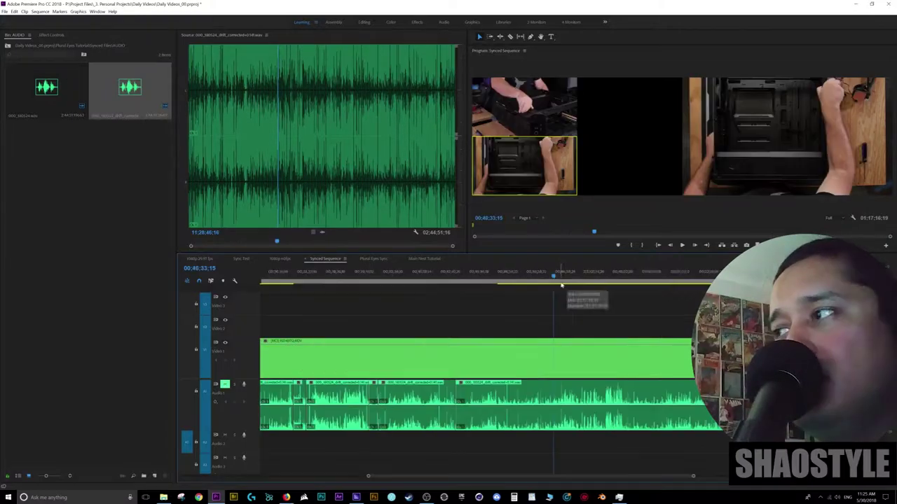
Step: Cut the multi-camera clip to the first angle near 00;46;33;15 and play back the section before the cut
{"action": "key", "text": "equal"}
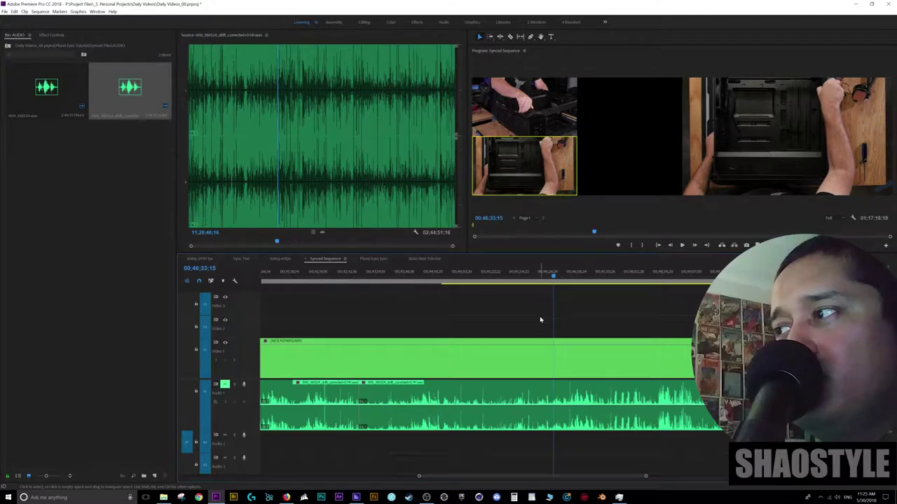
{"action": "left_click", "coordinate": [569, 360]}
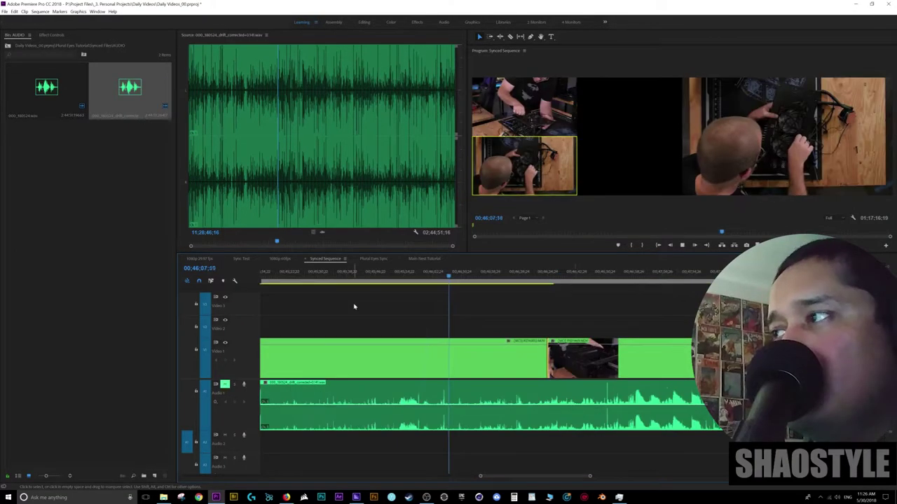
{"action": "key", "text": "space"}
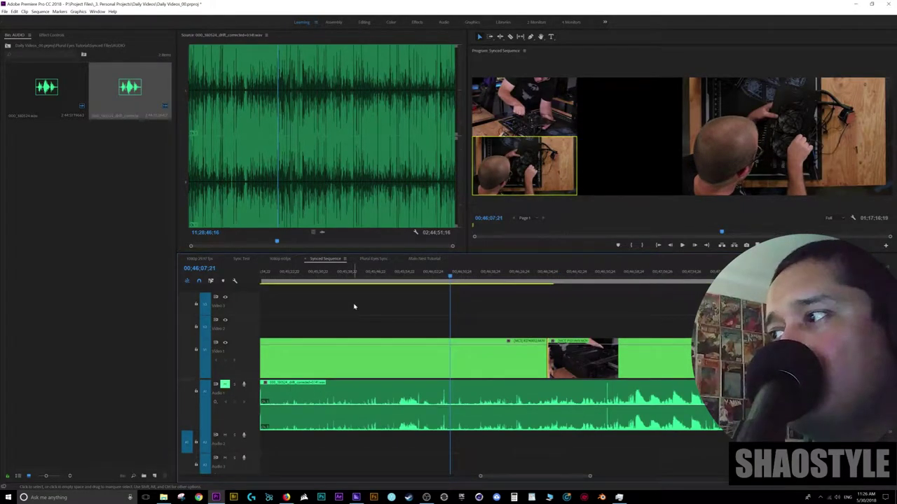
Step: Cut the multi-camera clip to the first angle at 00;46;07;21 and apply the default video transition to that edit
{"action": "key", "text": "ctrl+1"}
{"action": "key", "text": "ctrl+d"}
{"action": "key", "text": "equal"}
{"action": "key", "text": "equal"}
{"action": "key", "text": "equal"}
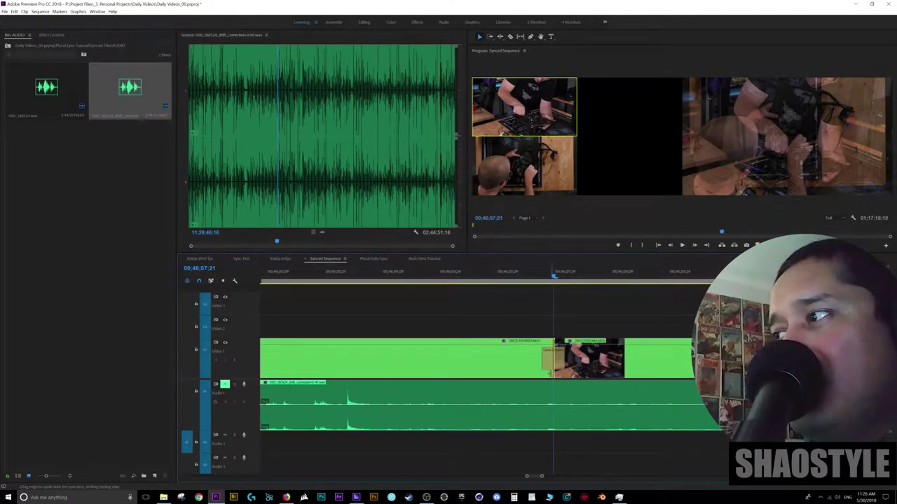
Step: Play on to 00;46;09;24, cut to the overhead angle there and apply the default video transition
{"action": "key", "text": "space"}
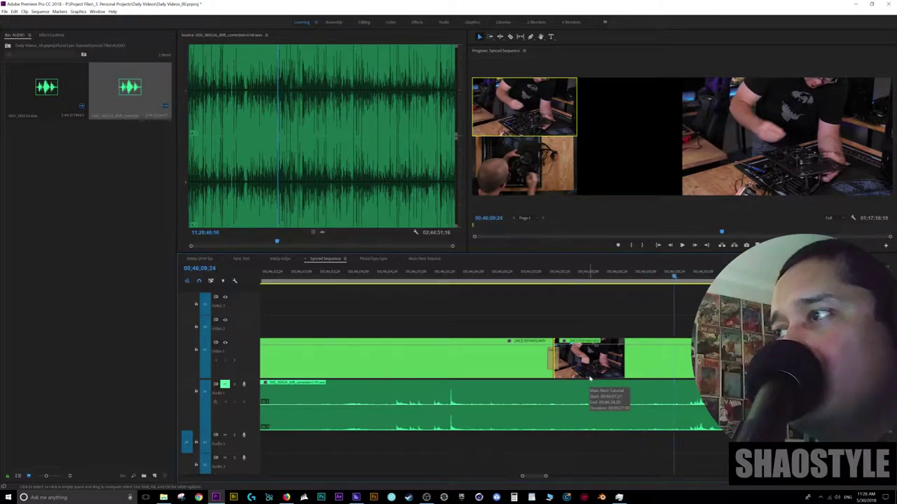
{"action": "key", "text": "2"}
{"action": "key", "text": "ctrl+d"}
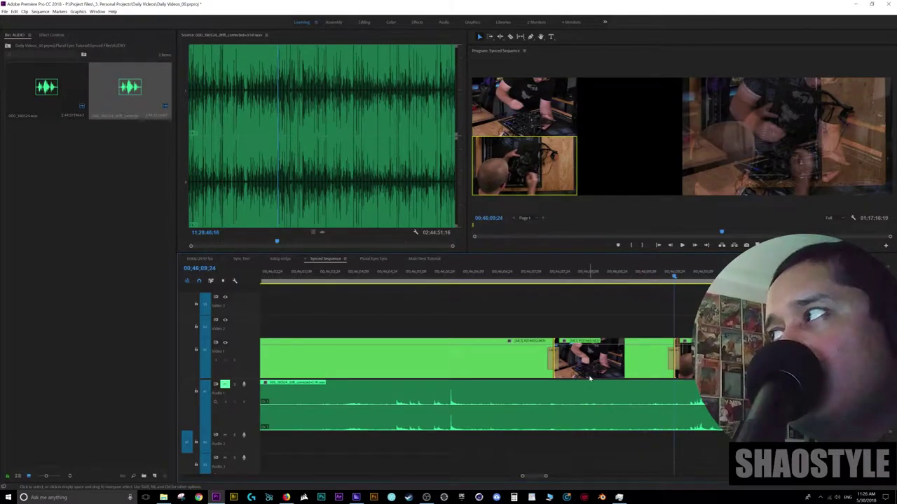
{"action": "key", "text": "shift+Right"}
{"action": "key", "text": "shift+Right"}
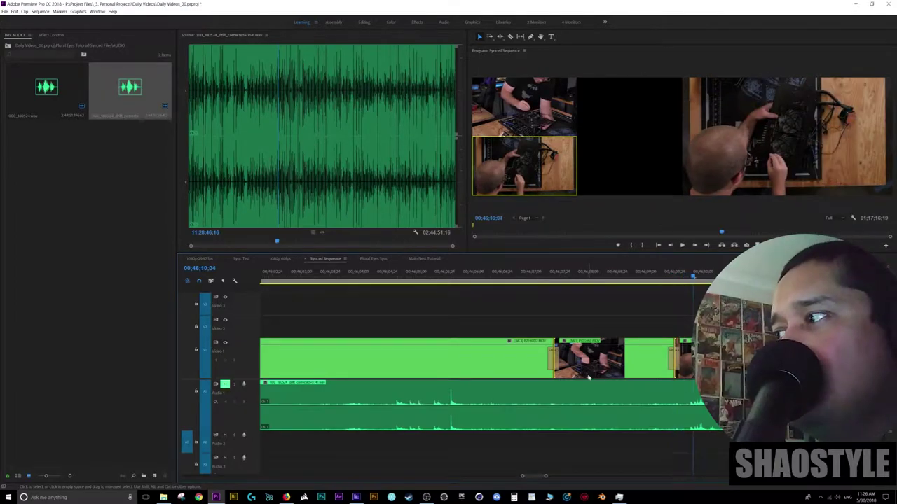
{"action": "key", "text": "minus"}
{"action": "key", "text": "equal"}
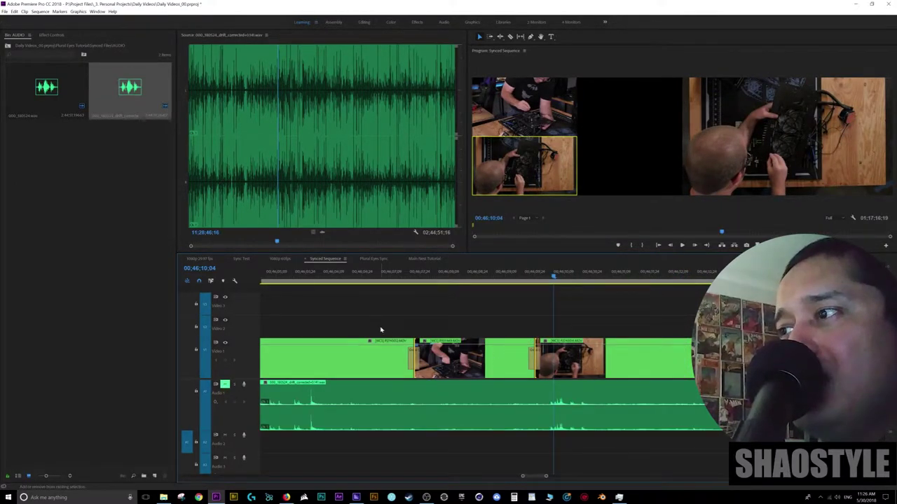
Step: Play back the section with the camera cuts and transitions and stop at 00;46;12;02
{"action": "left_click", "coordinate": [381, 329], "text": "shift"}
{"action": "key", "text": "space"}
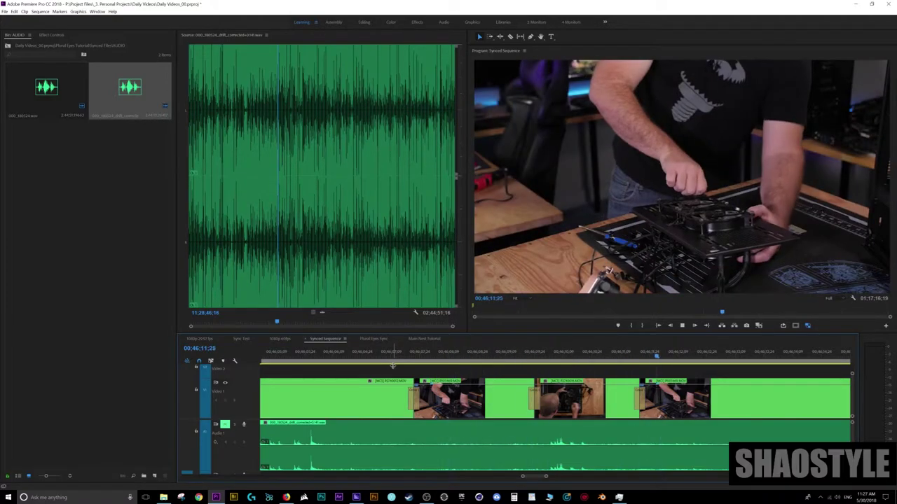
{"action": "key", "text": "space"}
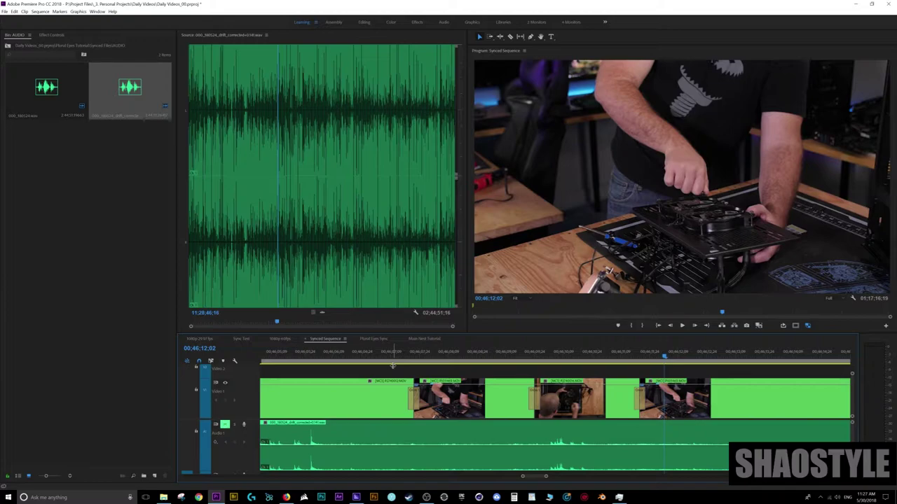